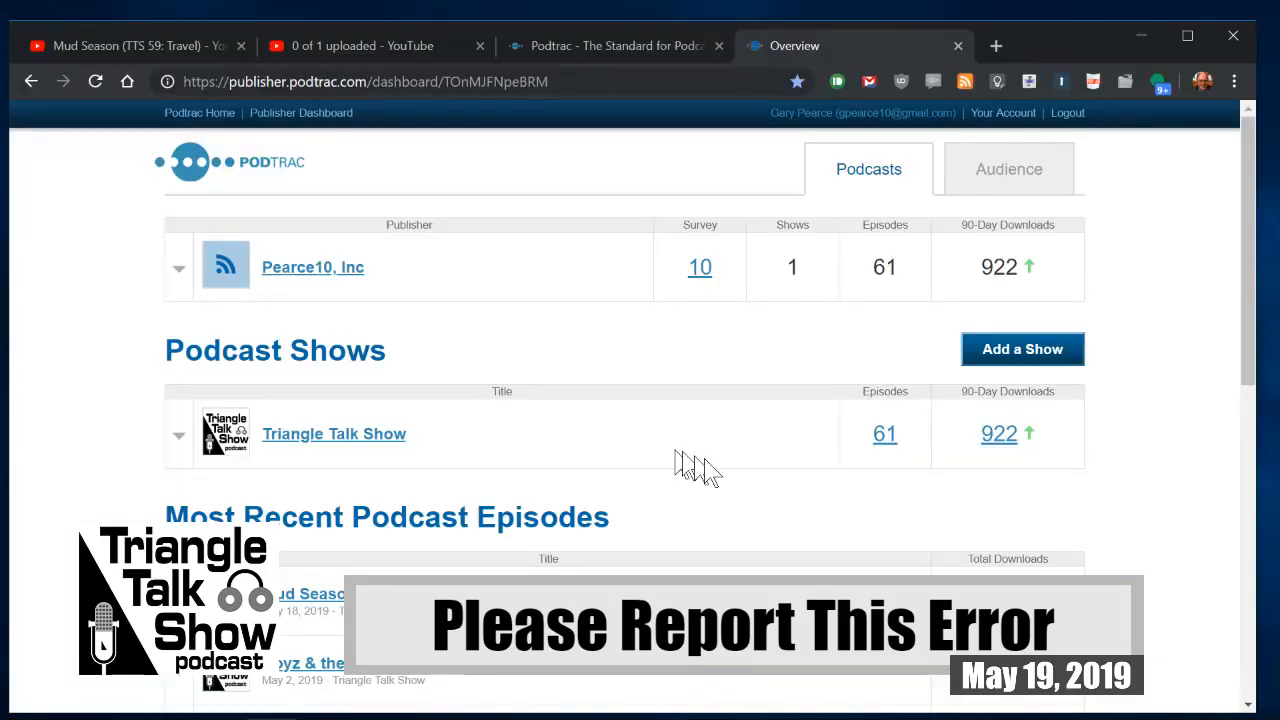
Step: Examine the Podtrac dashboard's 90-day download figures and the total downloads of the most recent Triangle Talk Show episodes
scroll(778, 472, "down", 1)
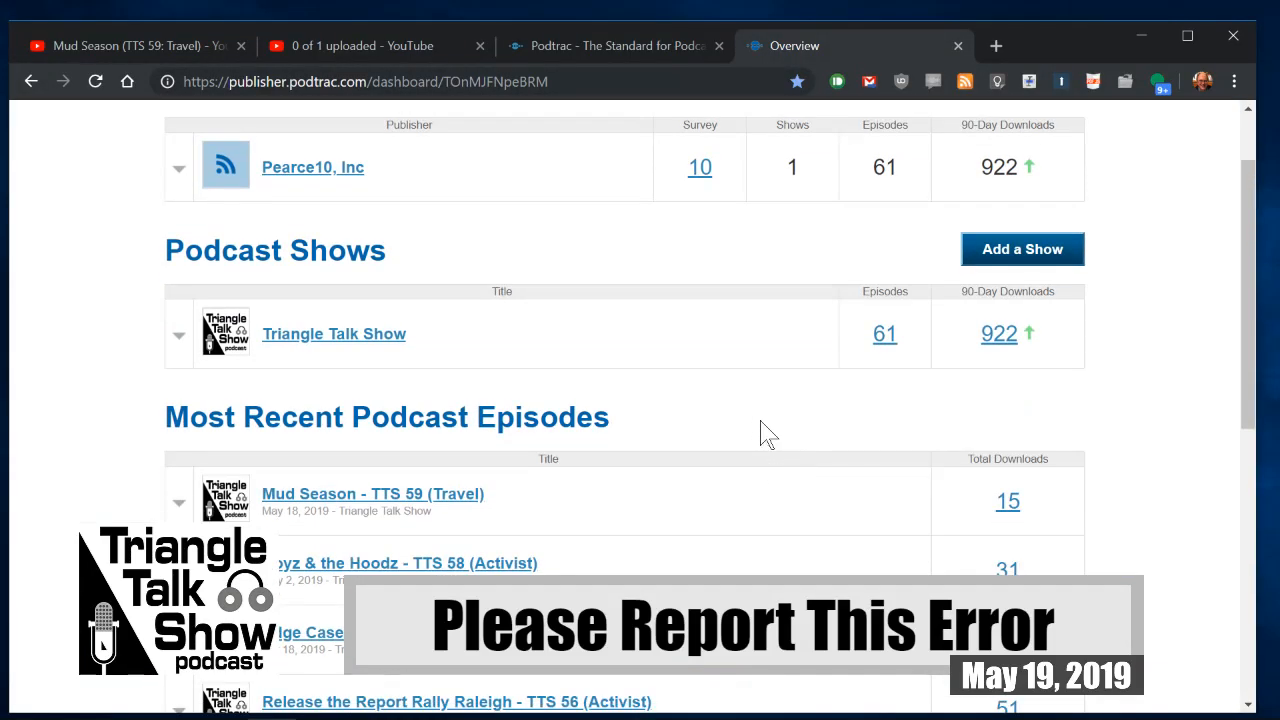
scroll(790, 555, "down", 2)
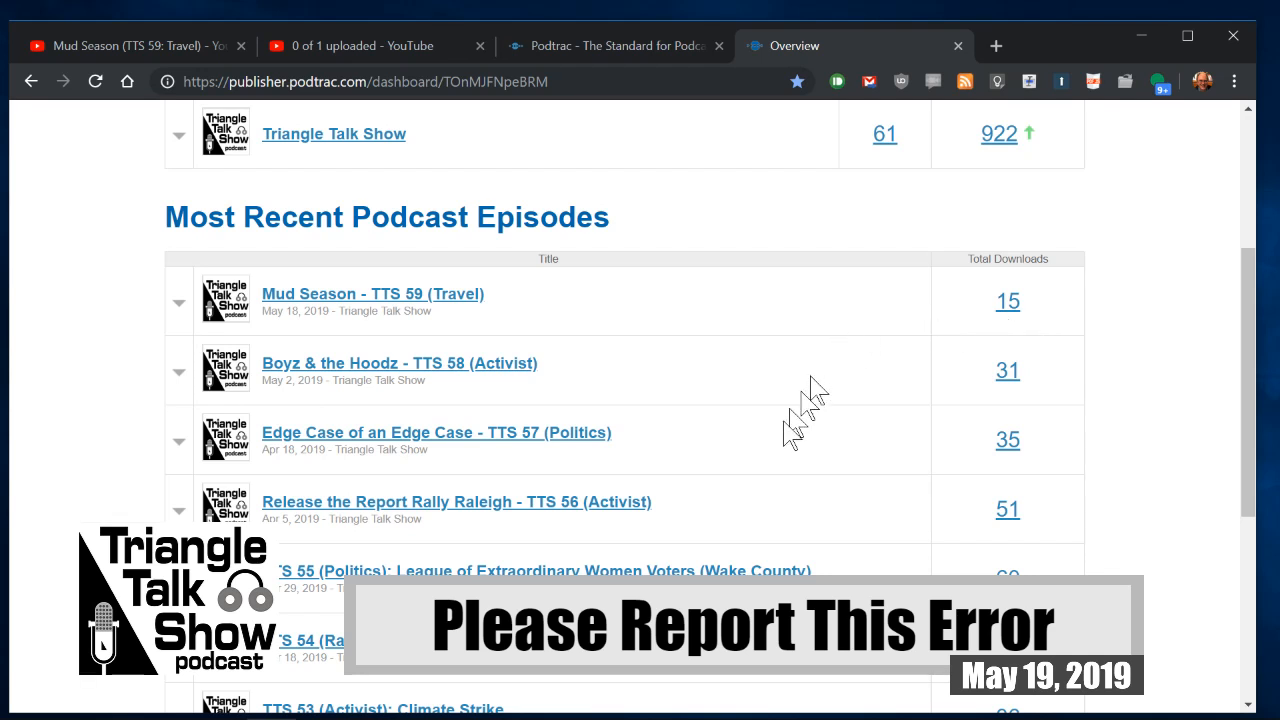
scroll(1113, 400, "down", 3)
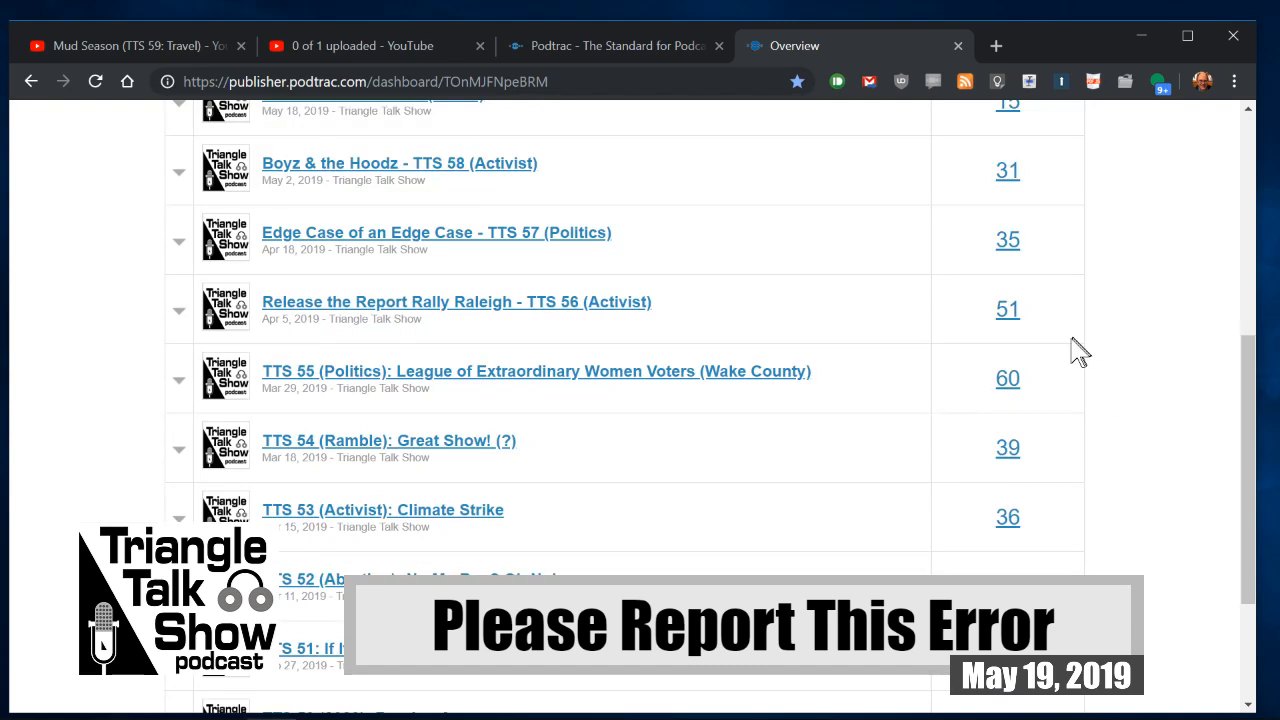
scroll(1070, 350, "up", 2)
scroll(1070, 350, "down", 2)
scroll(1072, 380, "down", 2)
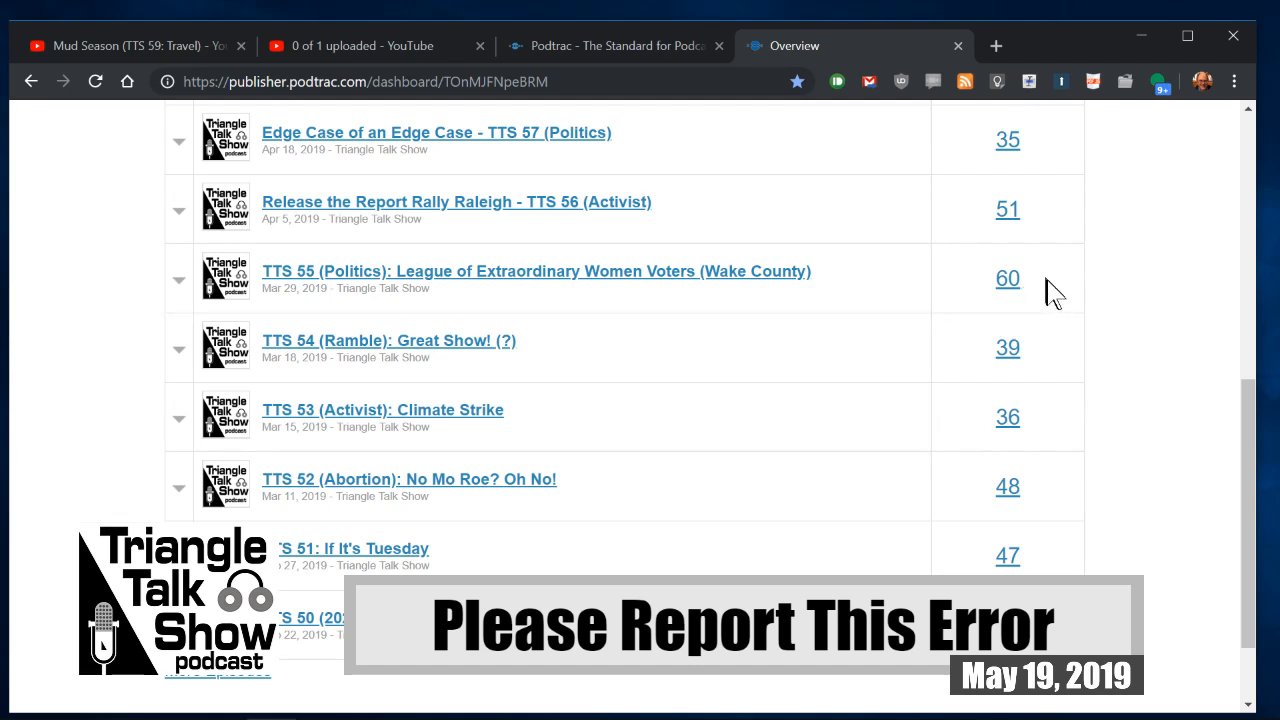
scroll(1068, 305, "up", 3)
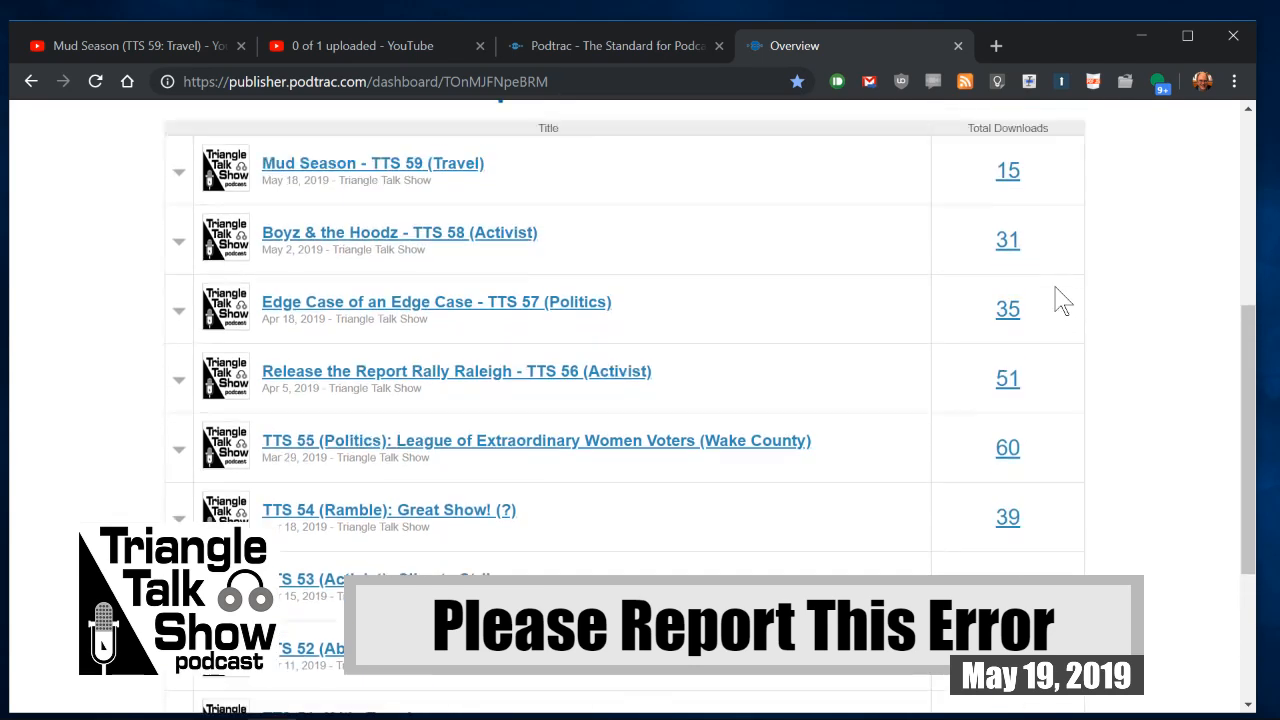
scroll(1080, 307, "down", 1)
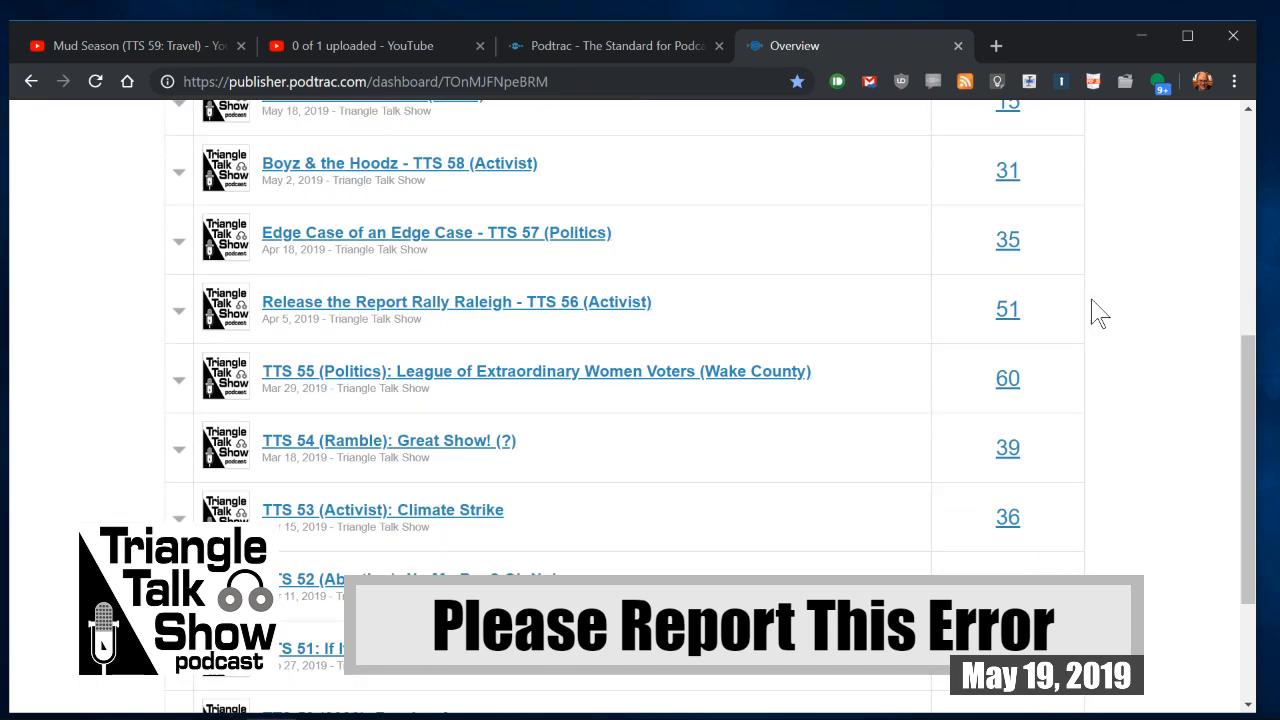
scroll(1098, 313, "down", 1)
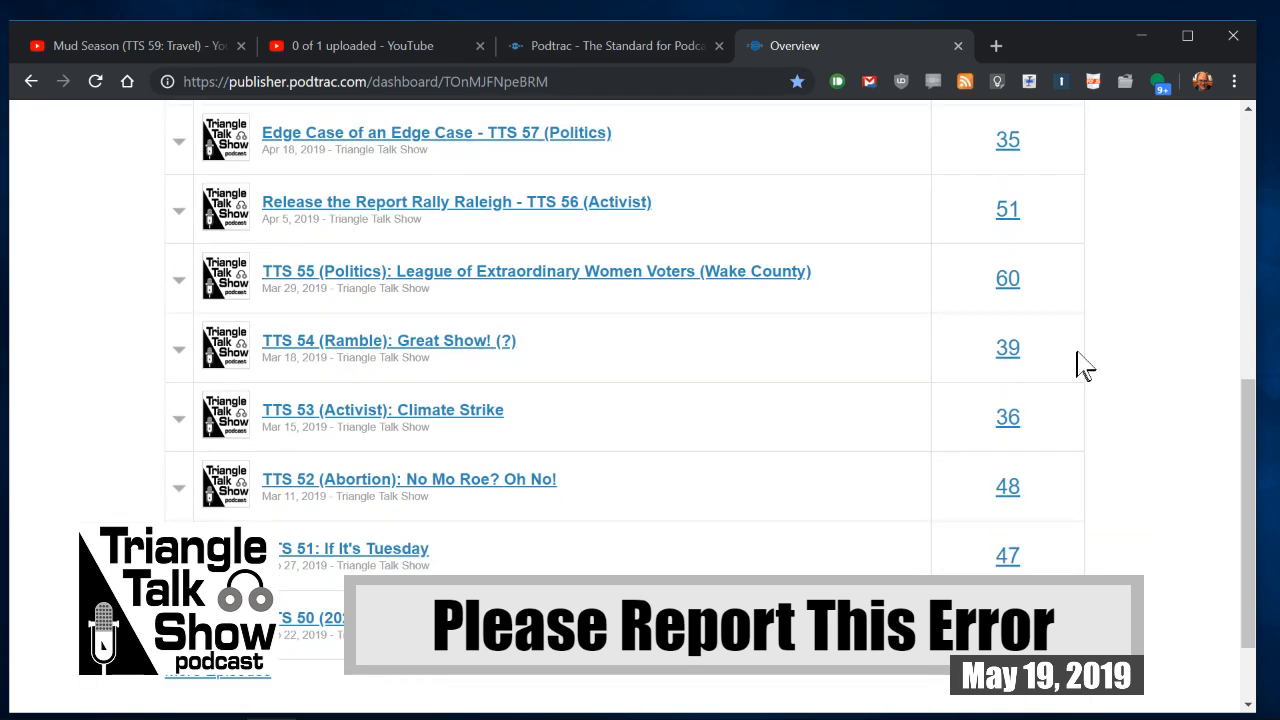
scroll(1085, 367, "down", 1)
scroll(1080, 365, "up", 7)
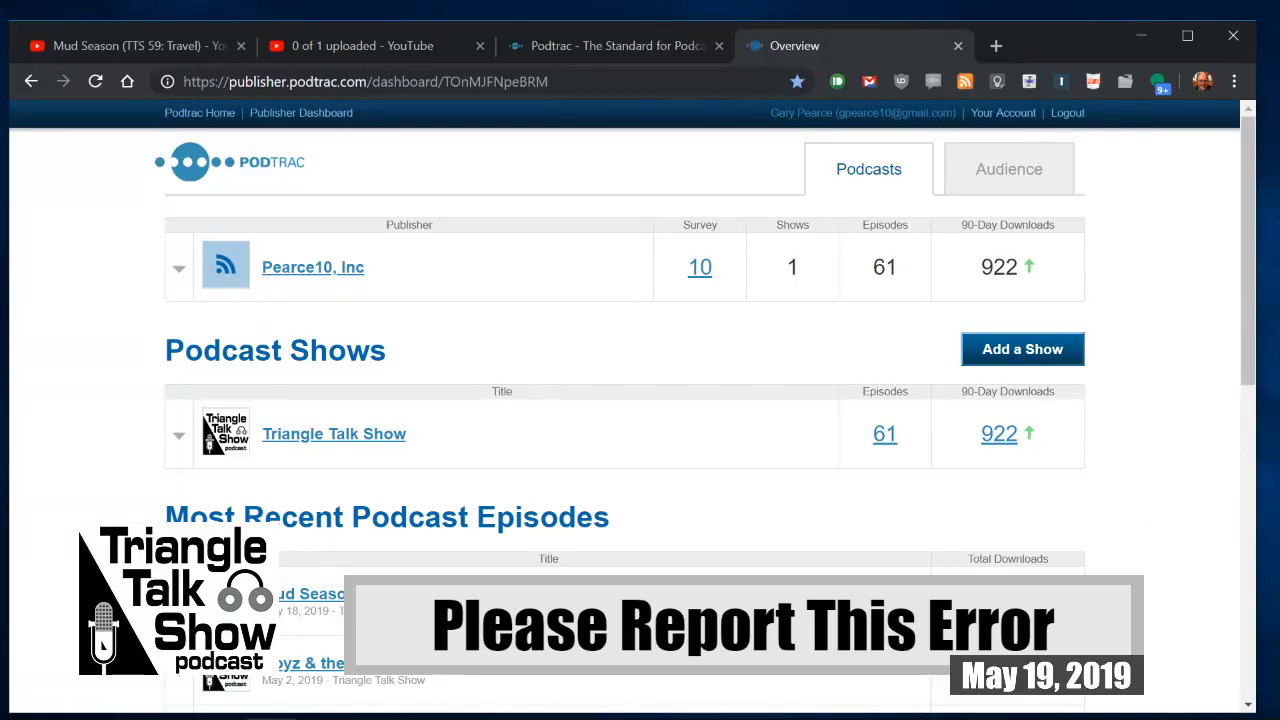
left_click_drag(1279, 376, 733, 344)
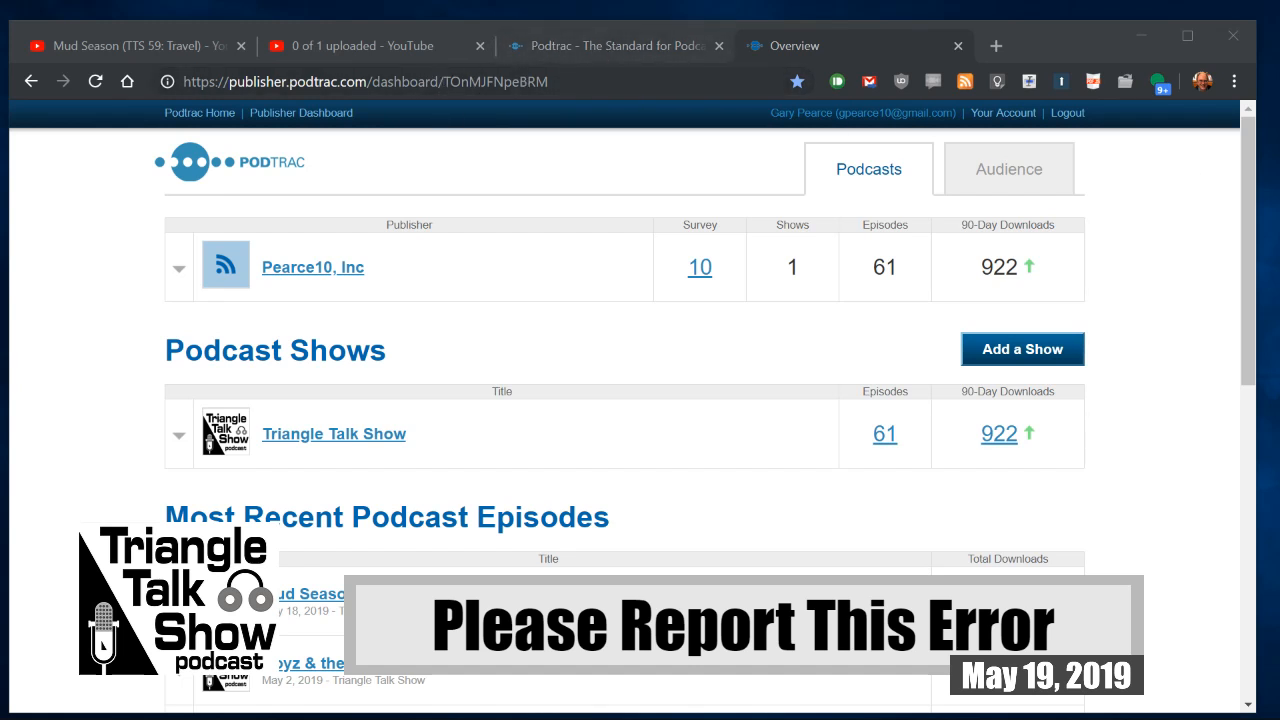
Step: Switch to the YouTube upload page, return to editing the Mud Season video and review its advanced settings
left_click(347, 50)
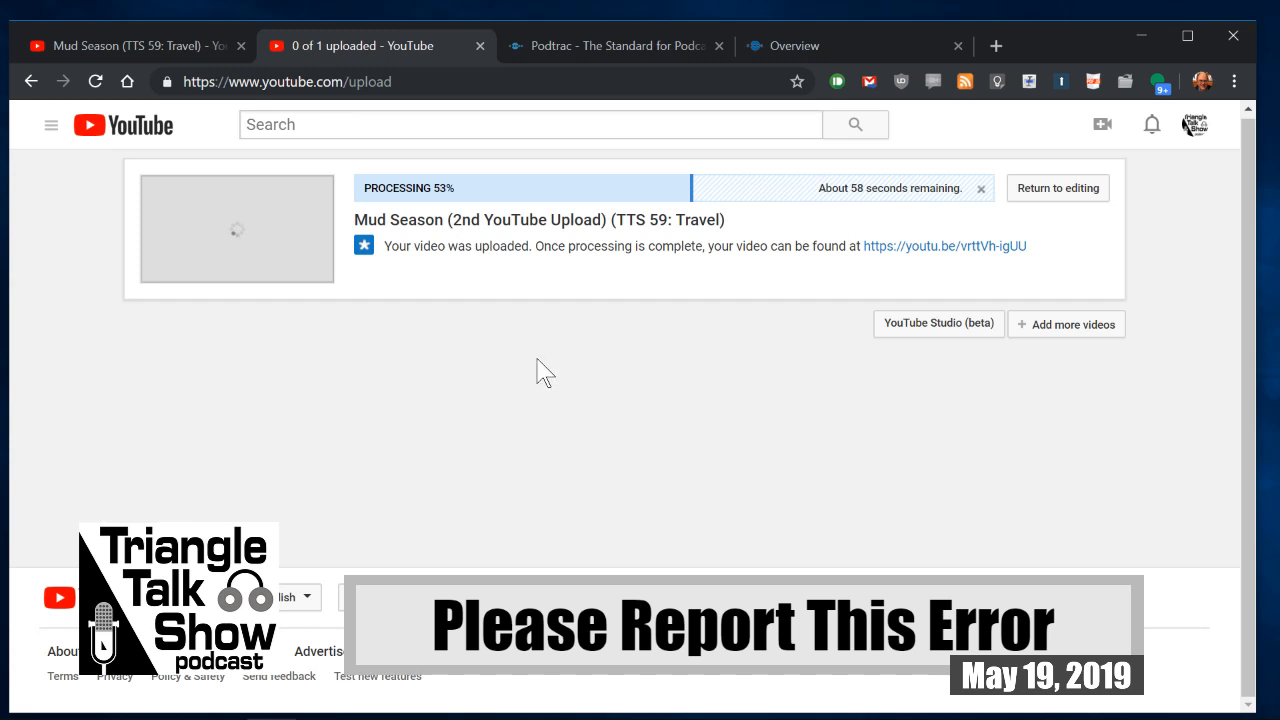
left_click(1060, 195)
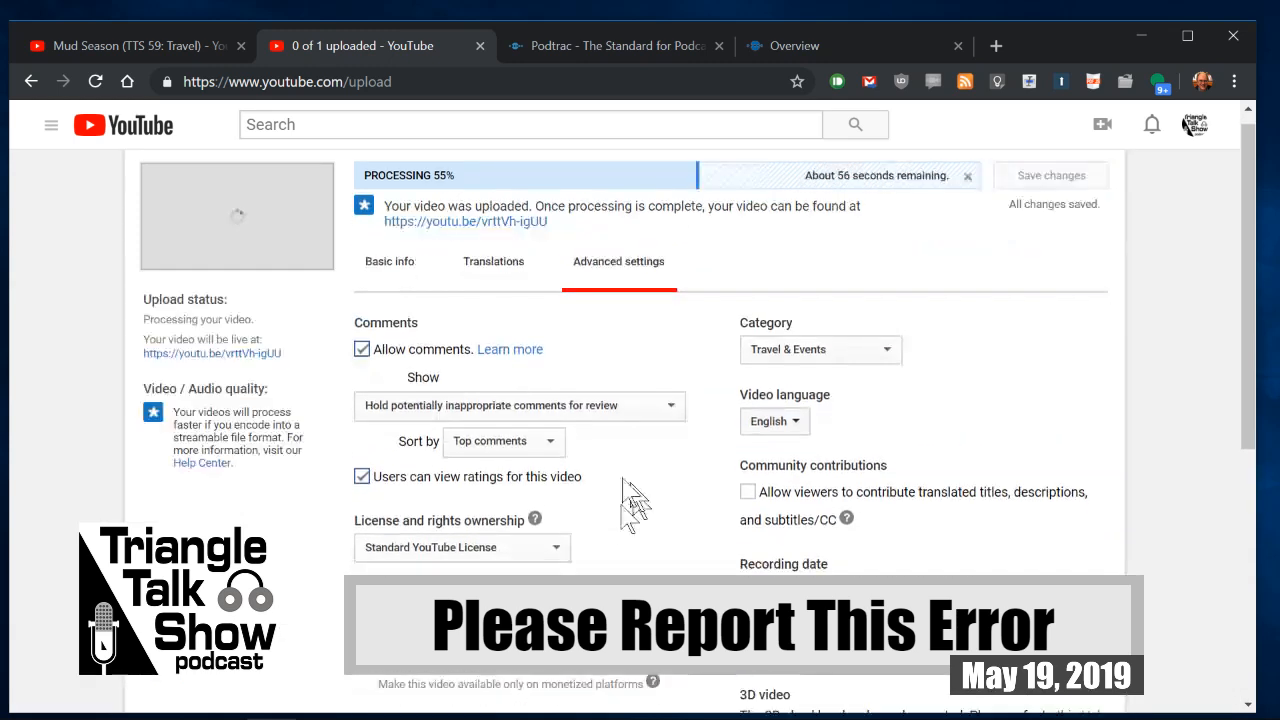
scroll(600, 470, "down", 5)
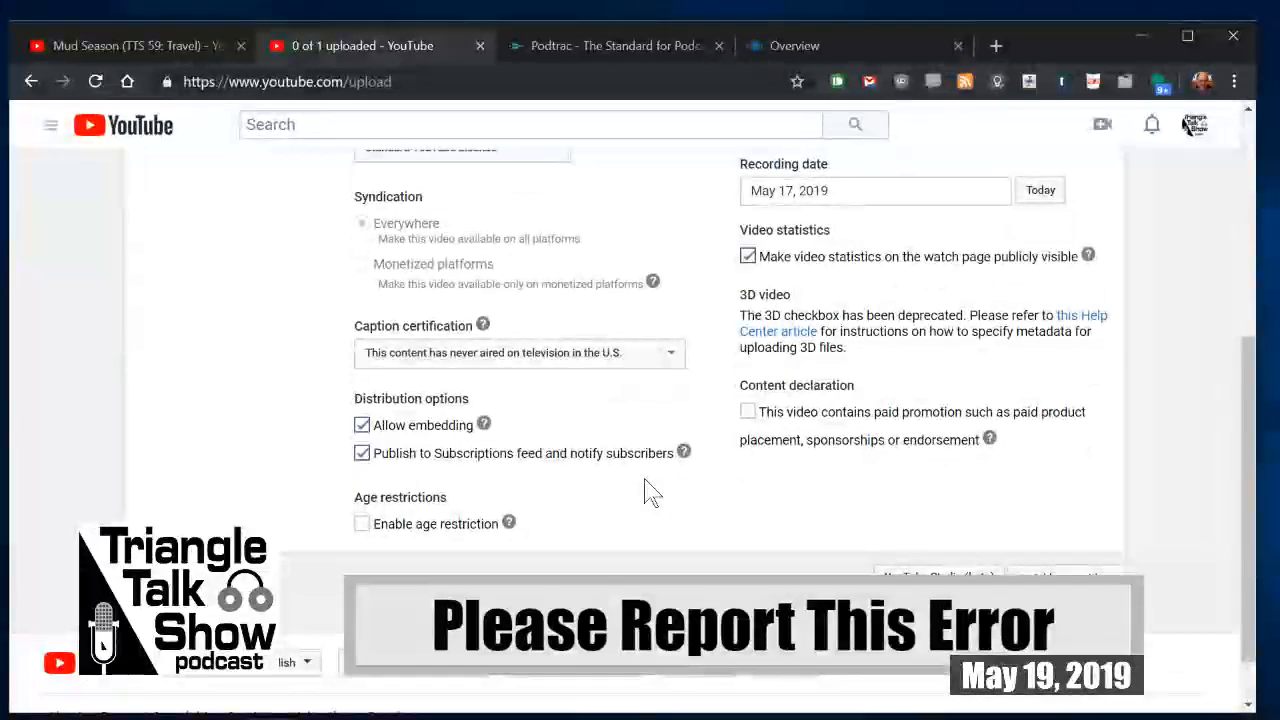
scroll(670, 478, "down", 1)
scroll(663, 480, "up", 5)
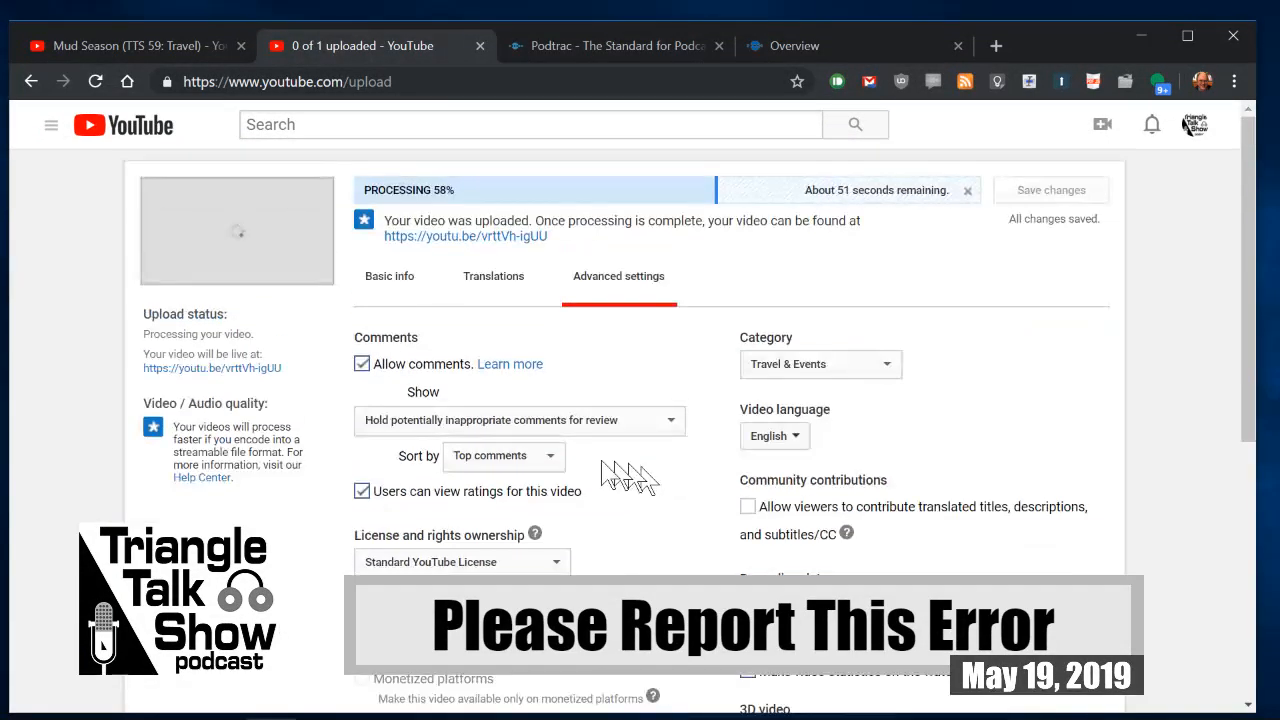
Step: In the video's basic info, set "TTS 59 Mud Season Poster-Pix (1).jpg" as the custom thumbnail and save the changes
left_click(389, 280)
scroll(687, 450, "down", 1)
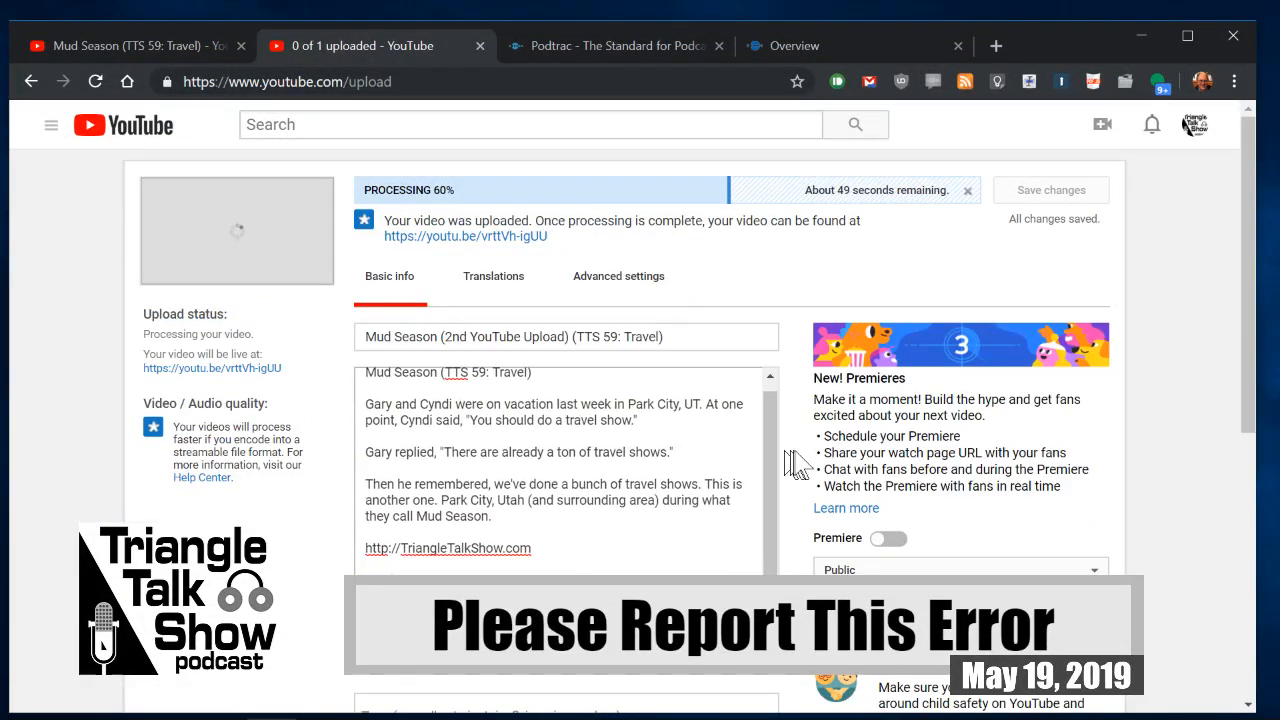
scroll(795, 463, "down", 10)
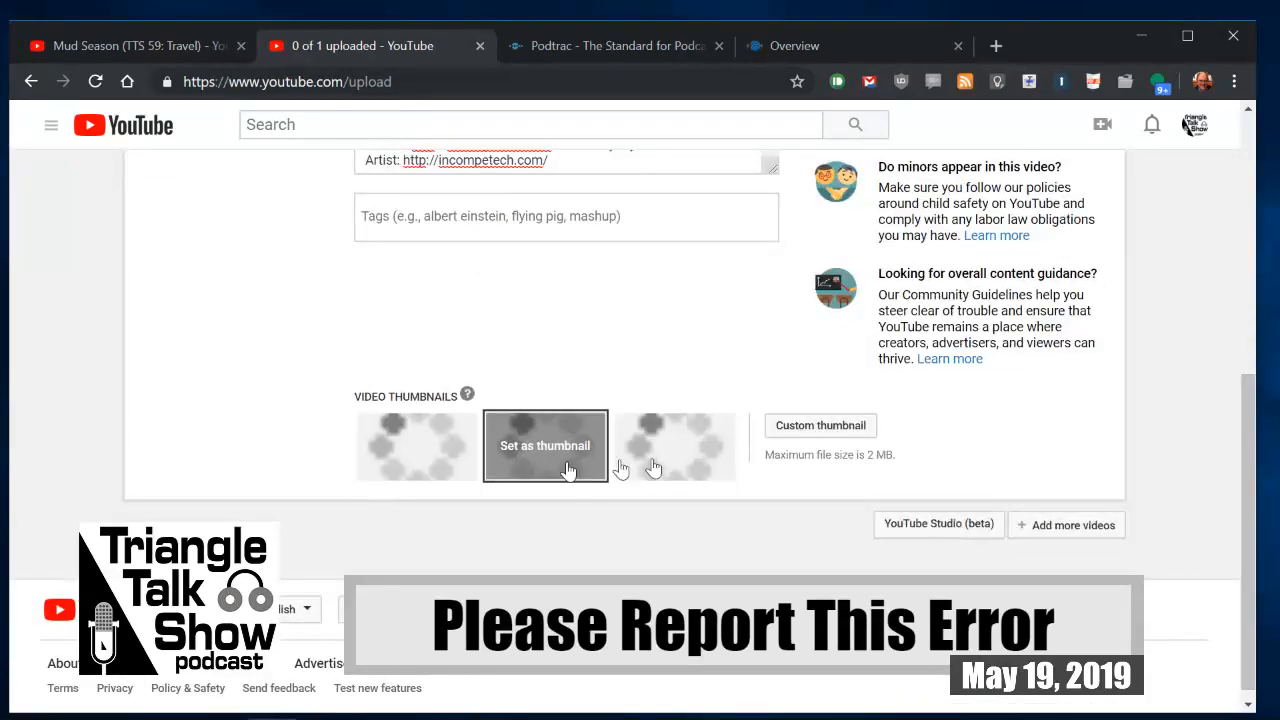
left_click(805, 430)
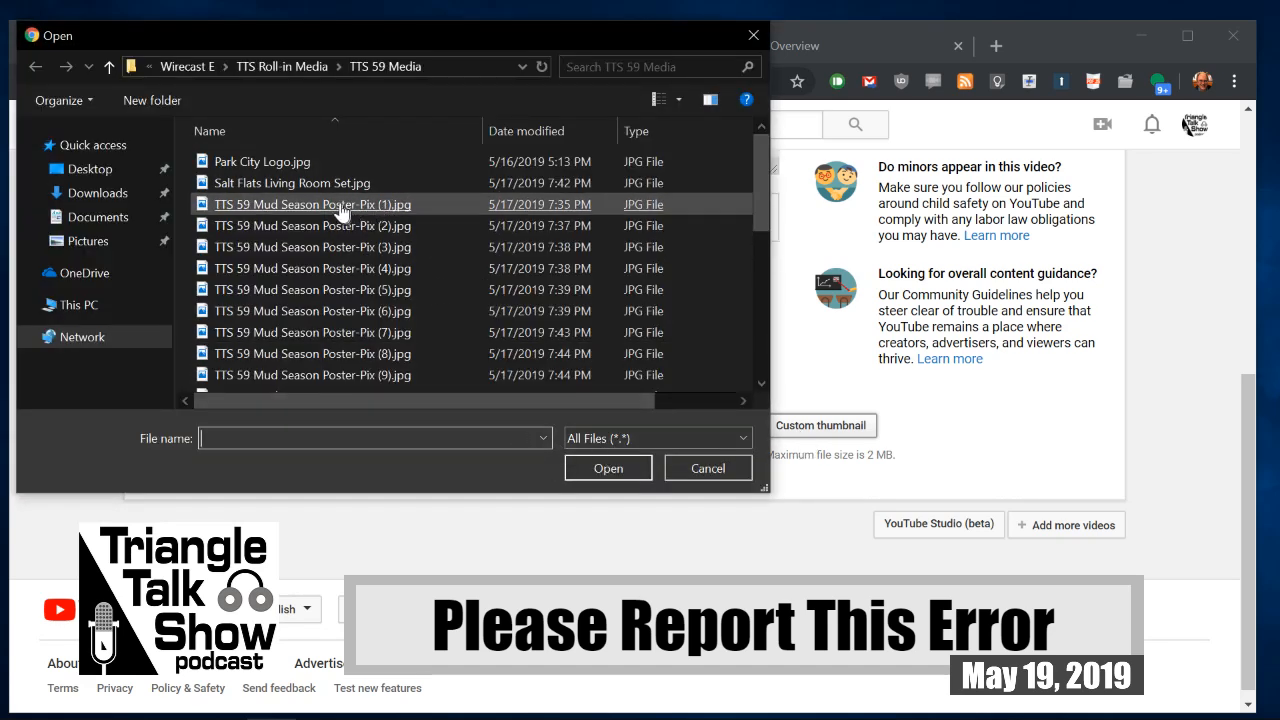
double_click(338, 206)
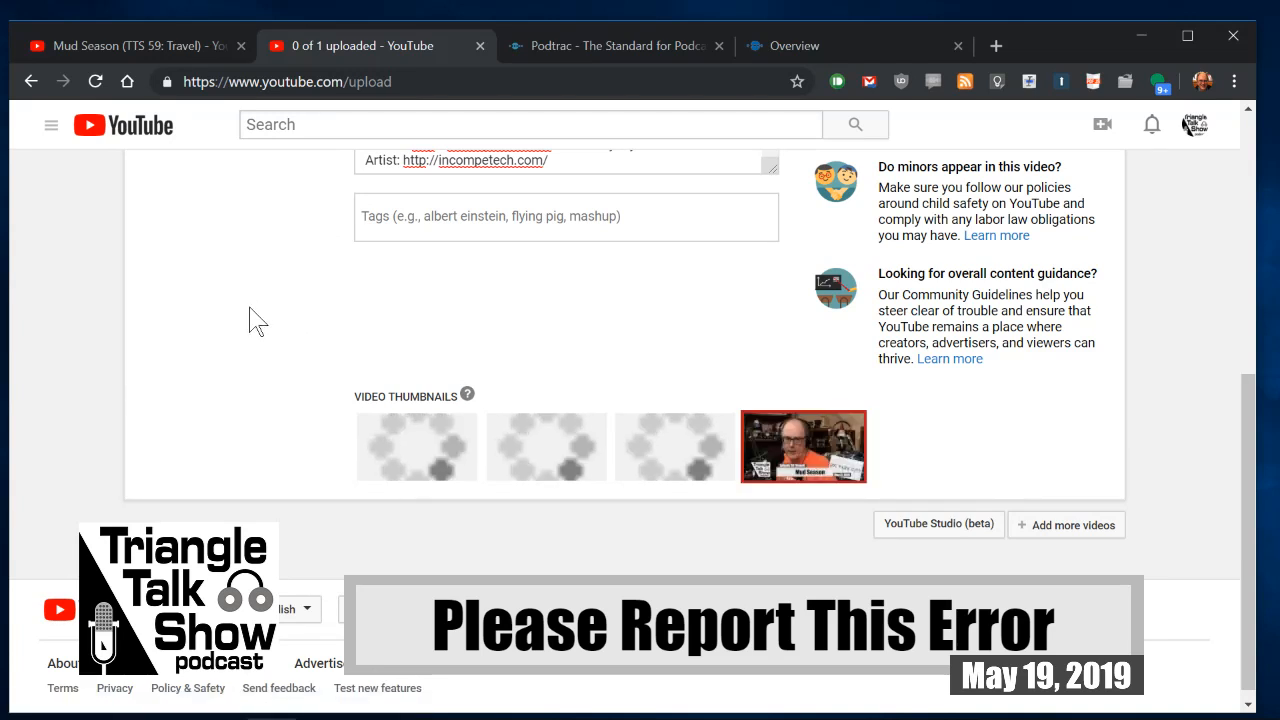
scroll(940, 490, "up", 10)
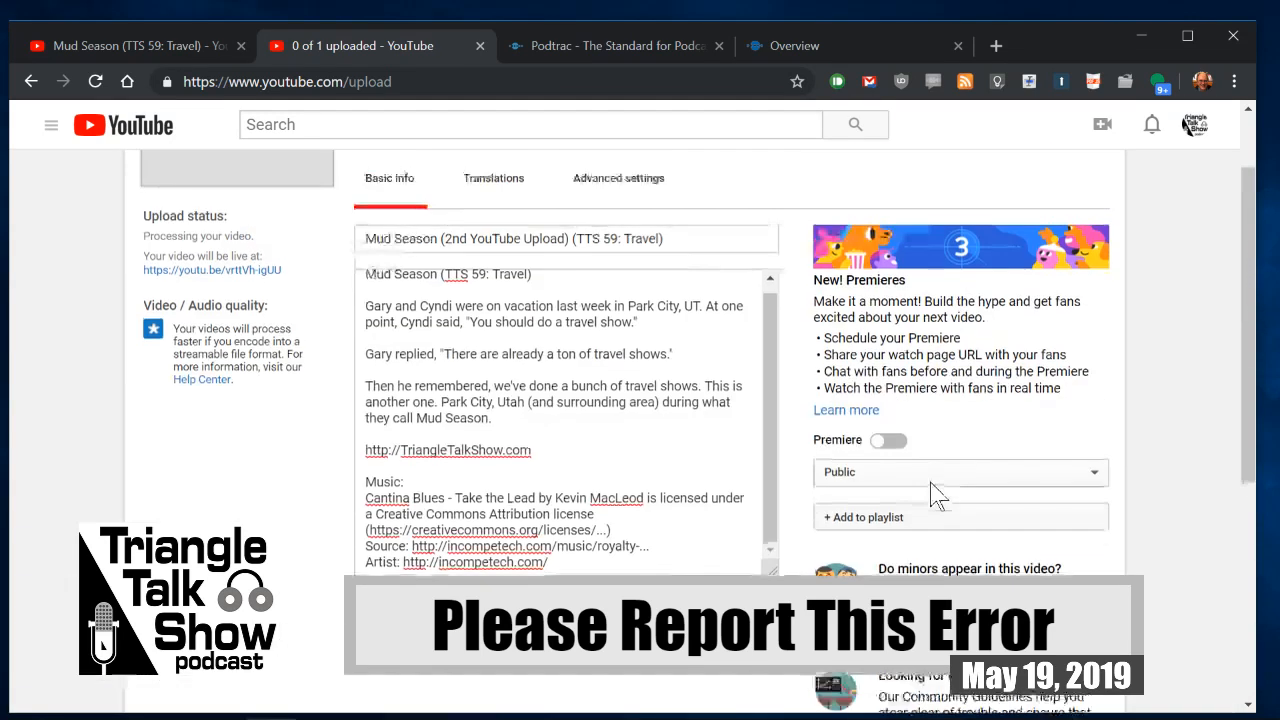
left_click(1006, 192)
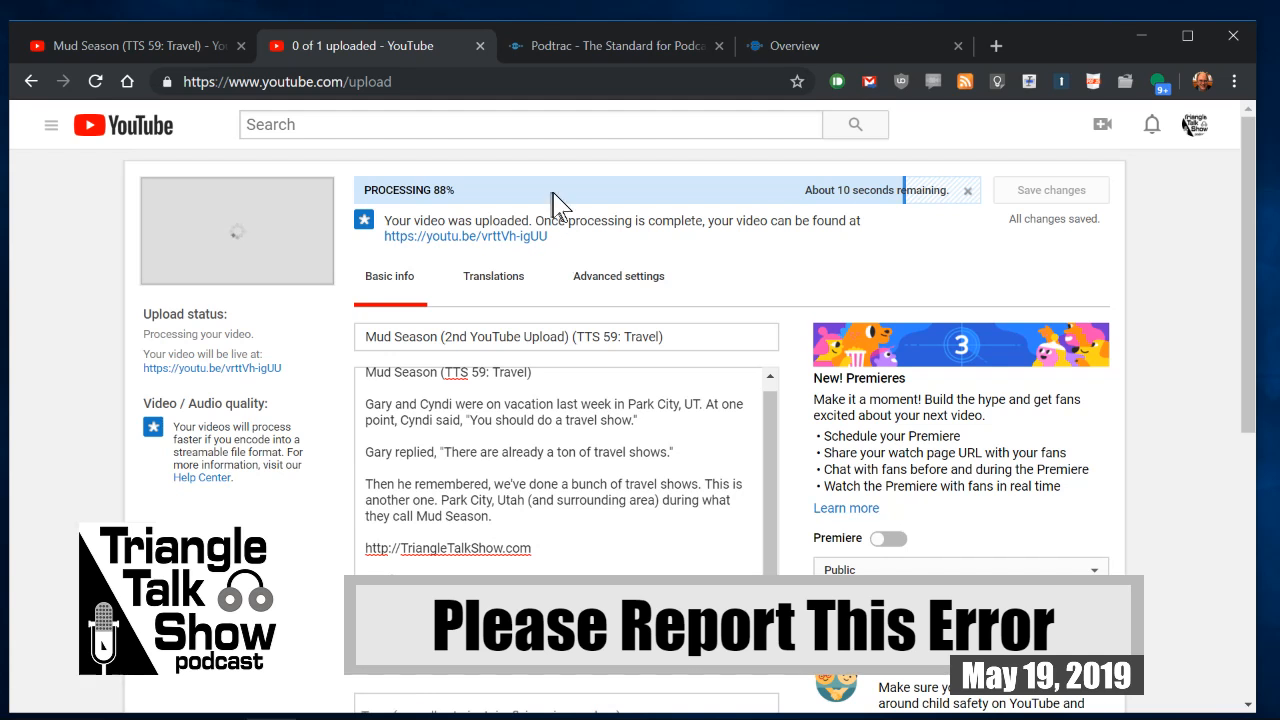
Step: Try to copy the uploaded video's link, and open the Triangle Talk Show Squarespace site full screen in a new browser tab
left_click_drag(549, 238, 374, 238)
left_click(378, 235)
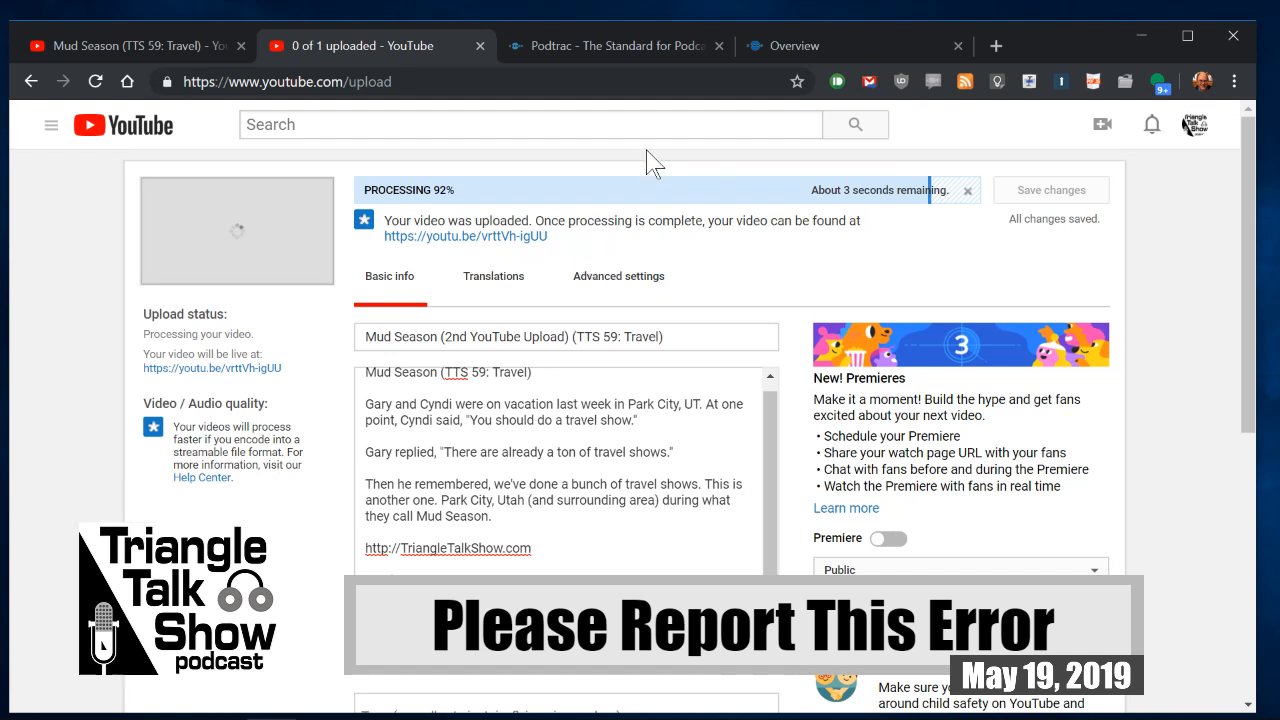
left_click(995, 46)
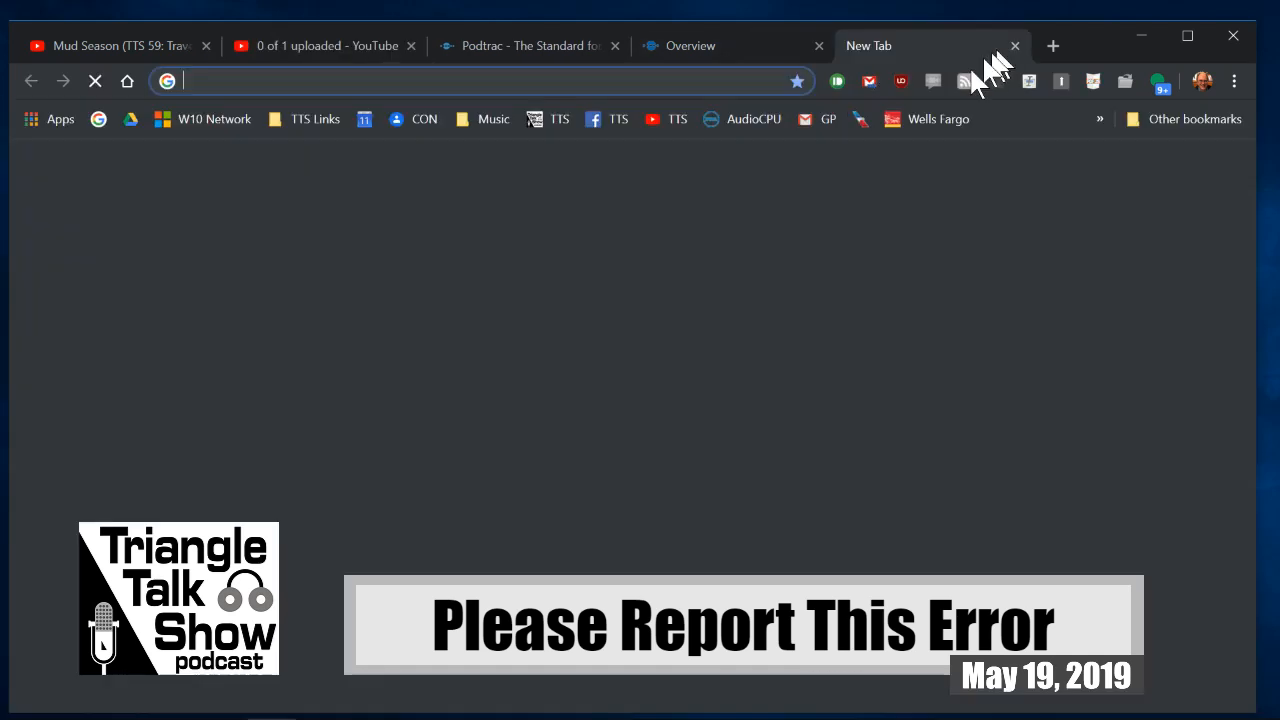
left_click(547, 119)
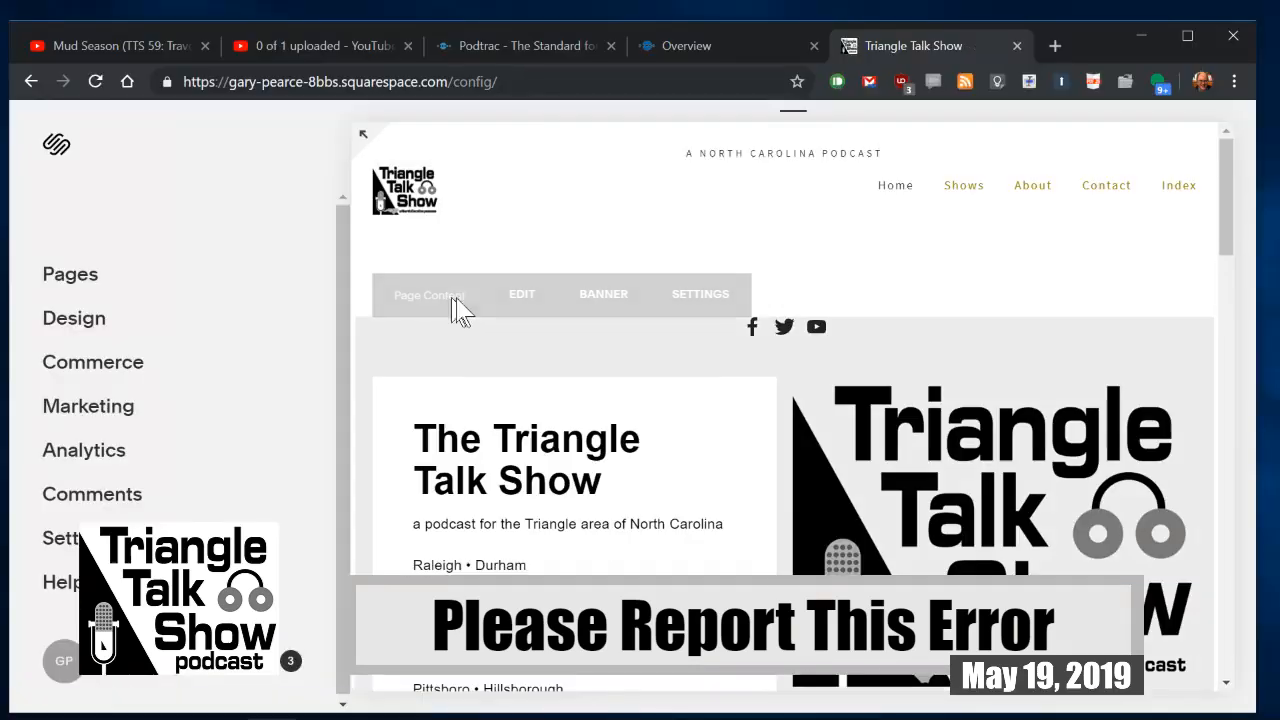
scroll(636, 425, "down", 1)
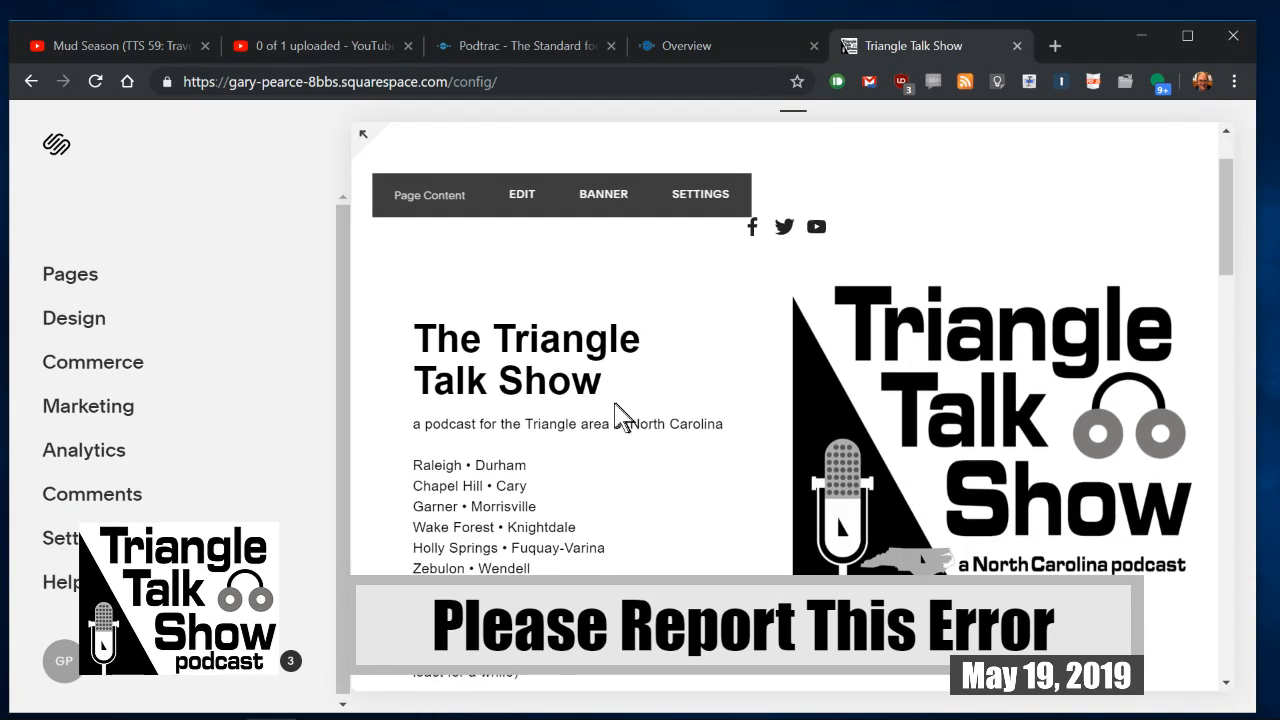
double_click(1094, 42)
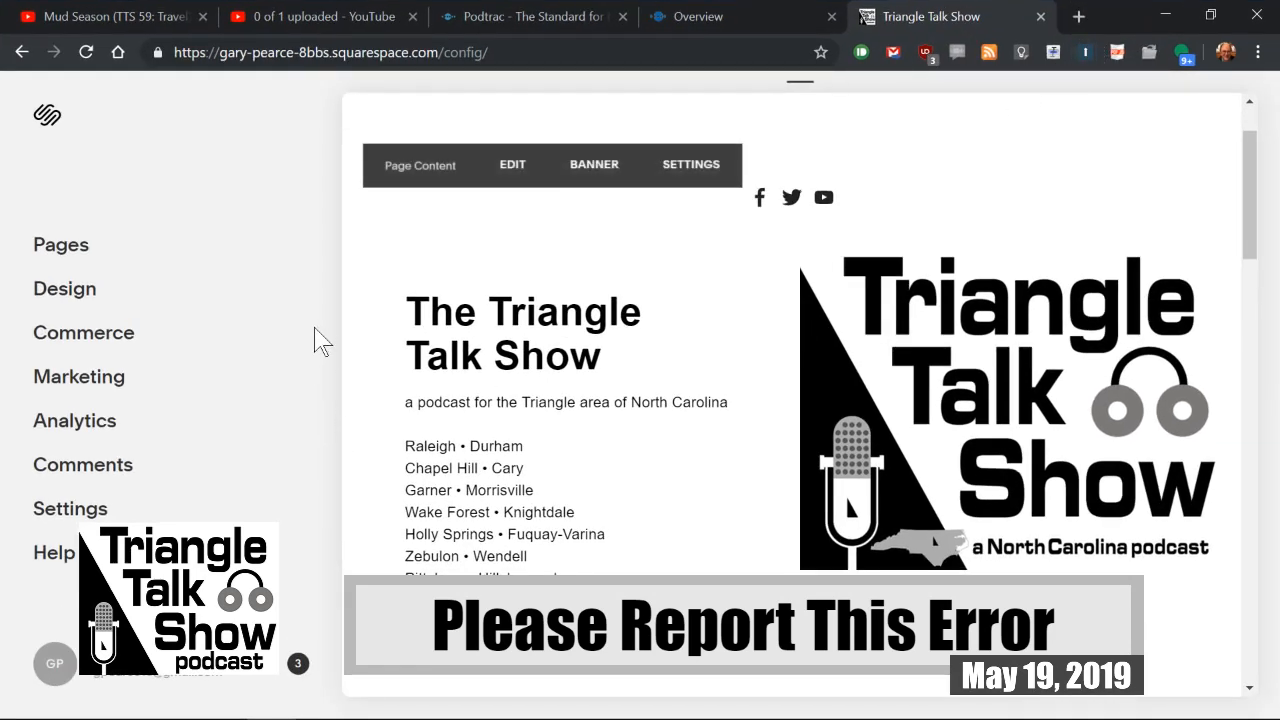
key("F11")
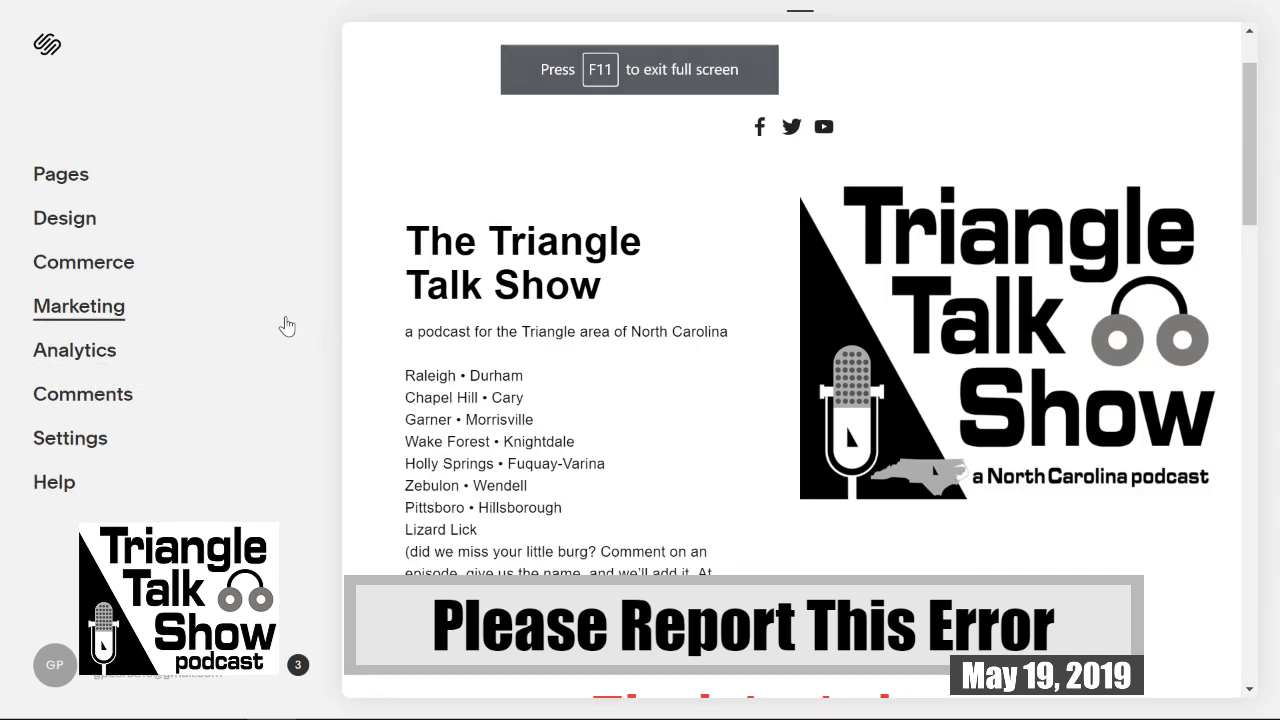
Step: Open the "Mud Season - TTS 59 (Travel)" post from the site's Shows page for editing
left_click(62, 178)
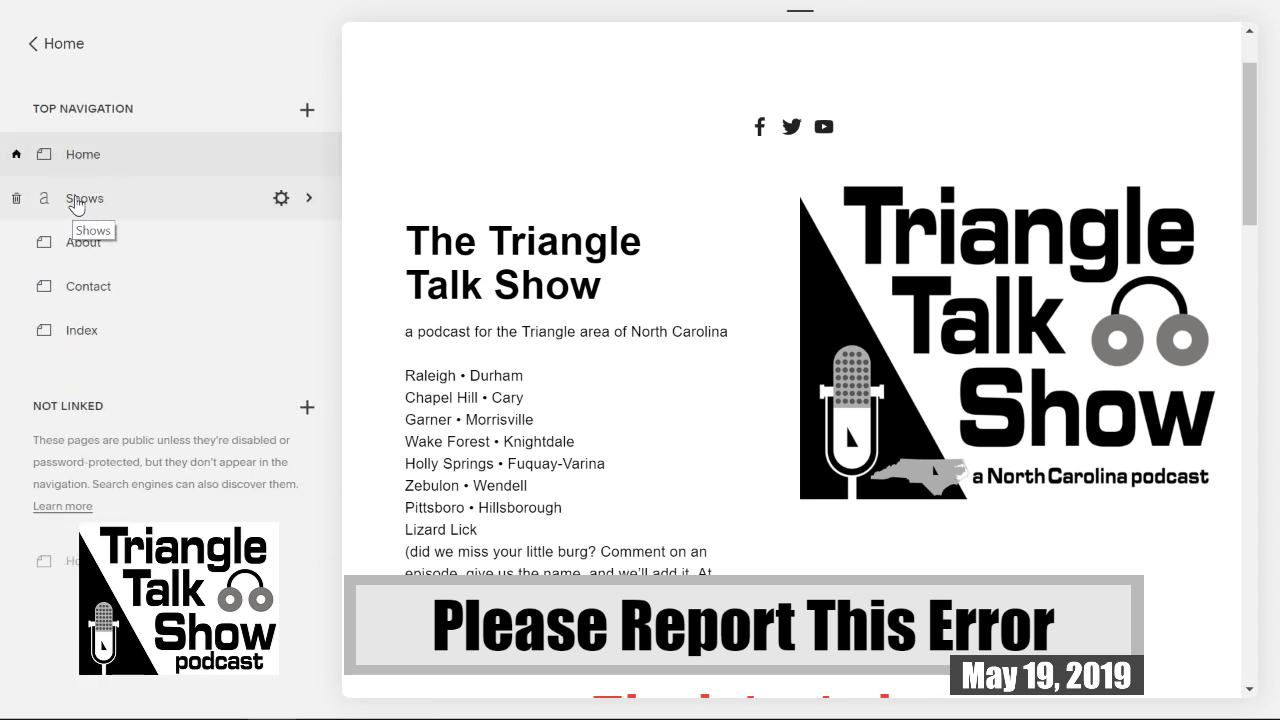
left_click(76, 200)
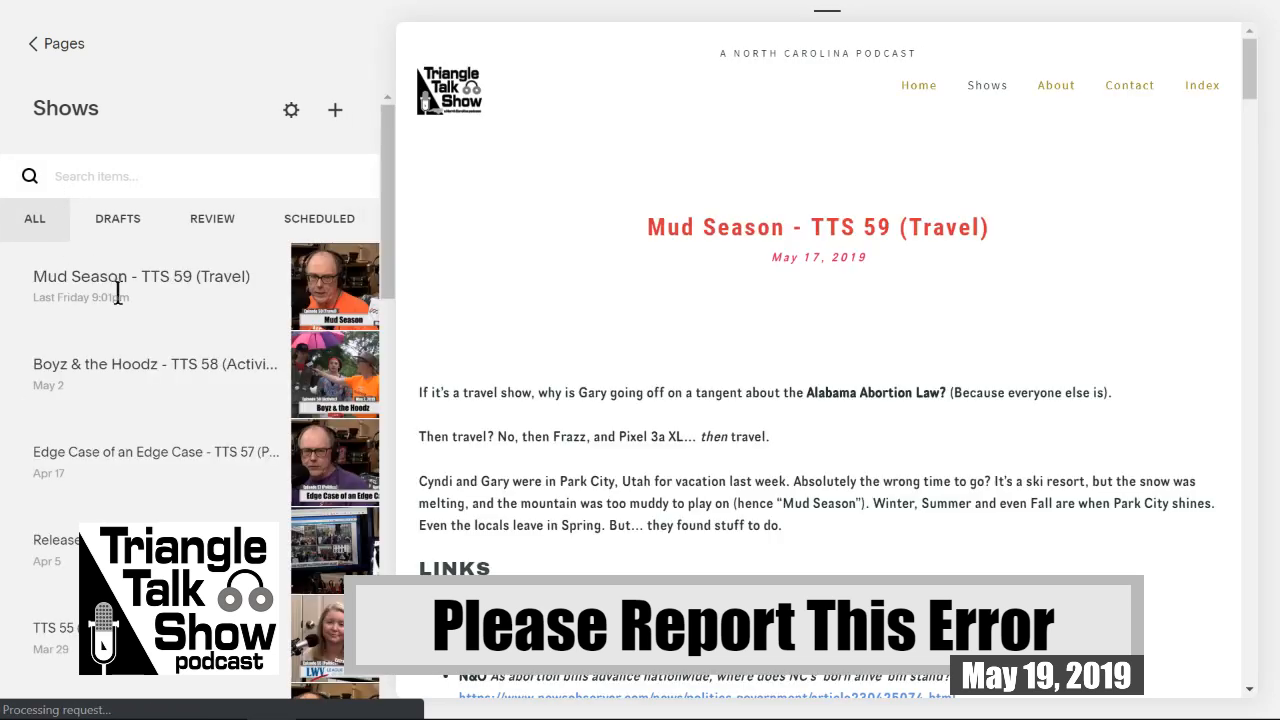
left_click(337, 266)
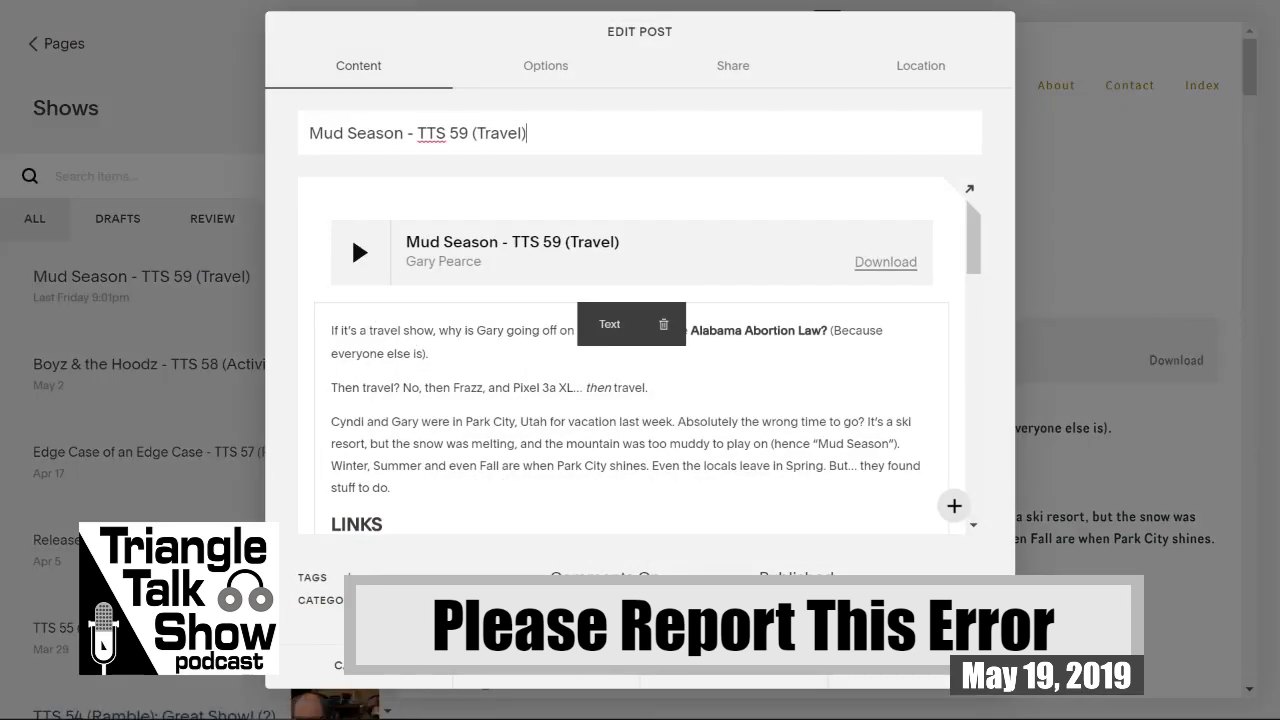
scroll(629, 380, "down", 8)
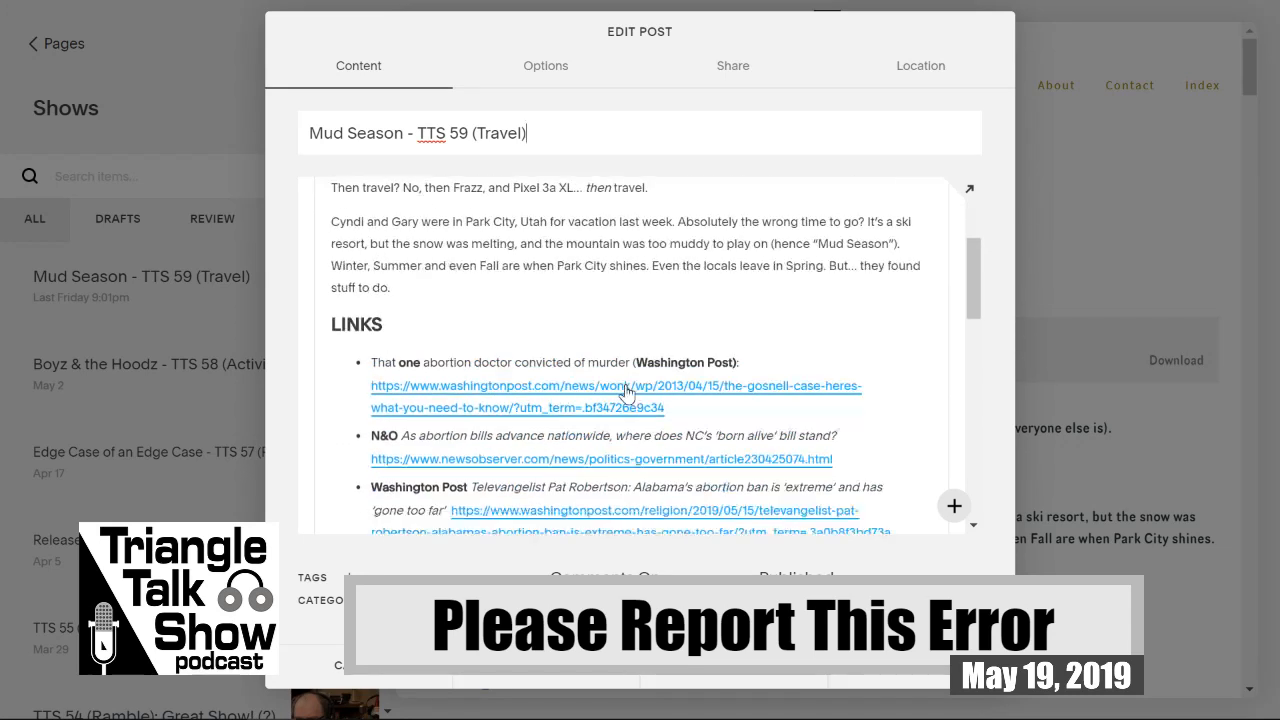
scroll(622, 383, "down", 5)
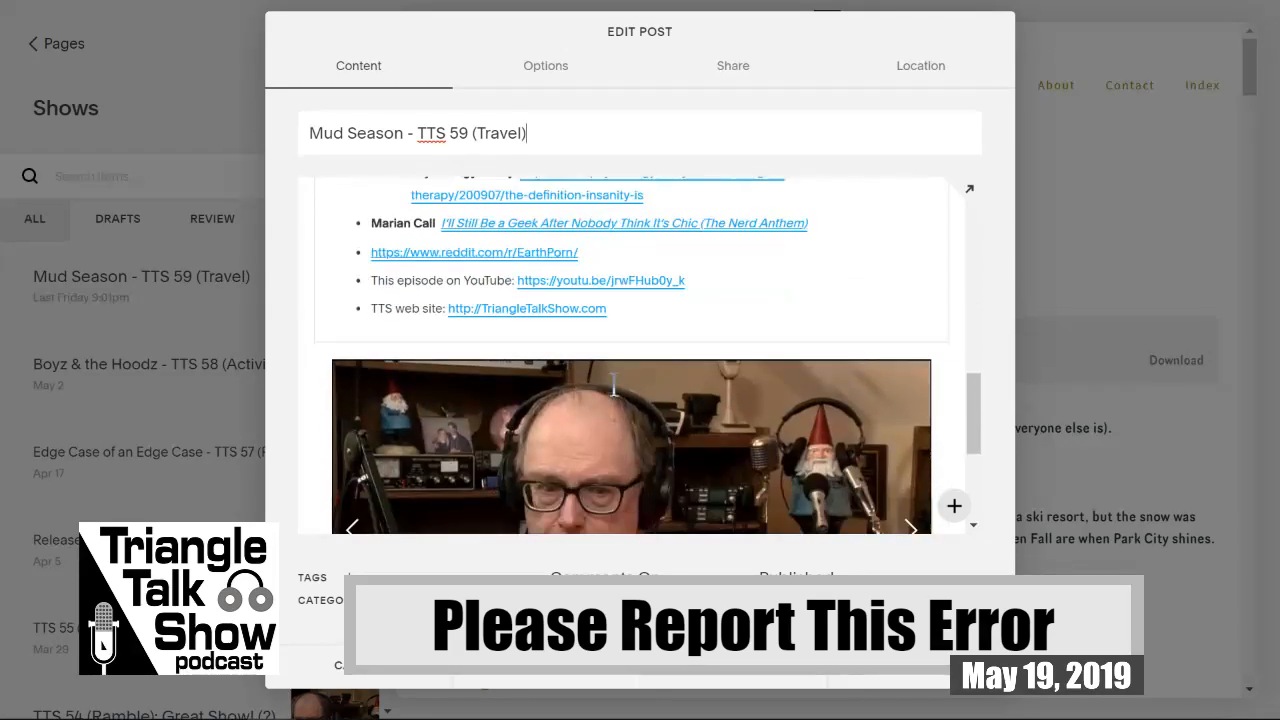
mouse_move(641, 380)
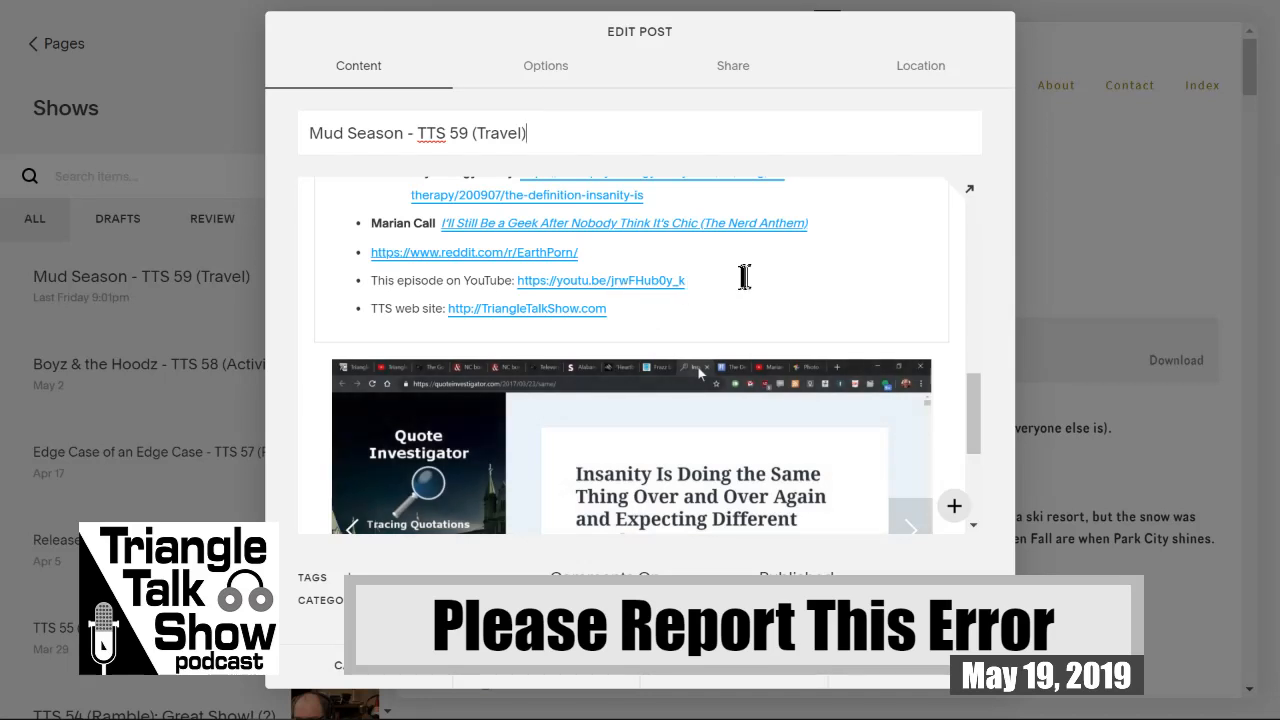
left_click(703, 283)
left_click_drag(700, 283, 520, 280)
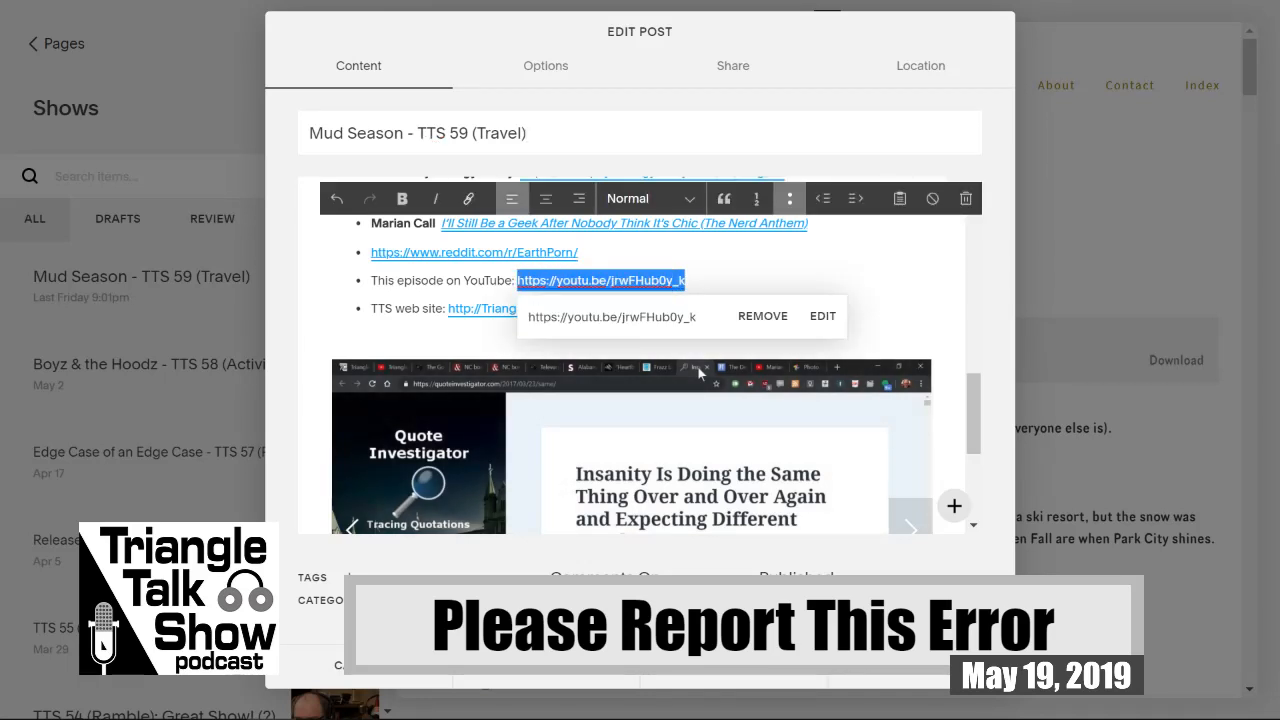
left_click(822, 320)
left_click_drag(718, 399, 499, 384)
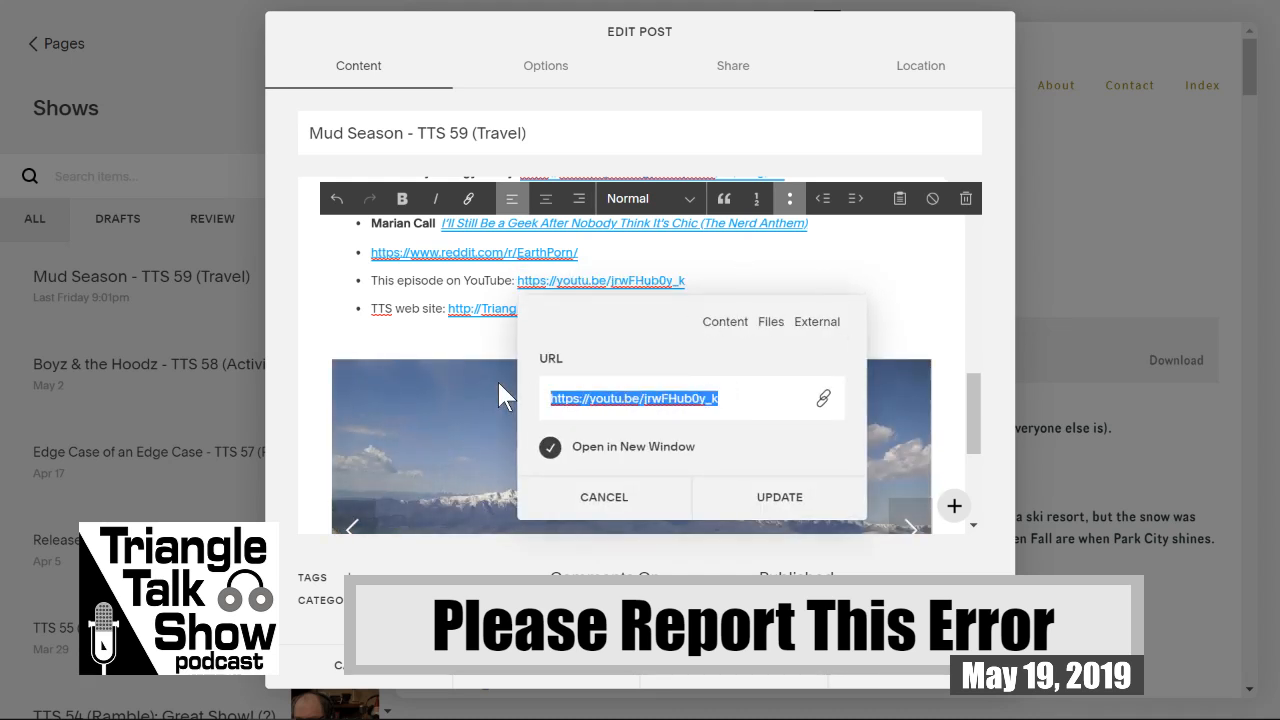
type("Mud Season (TTS 59: Travel)")
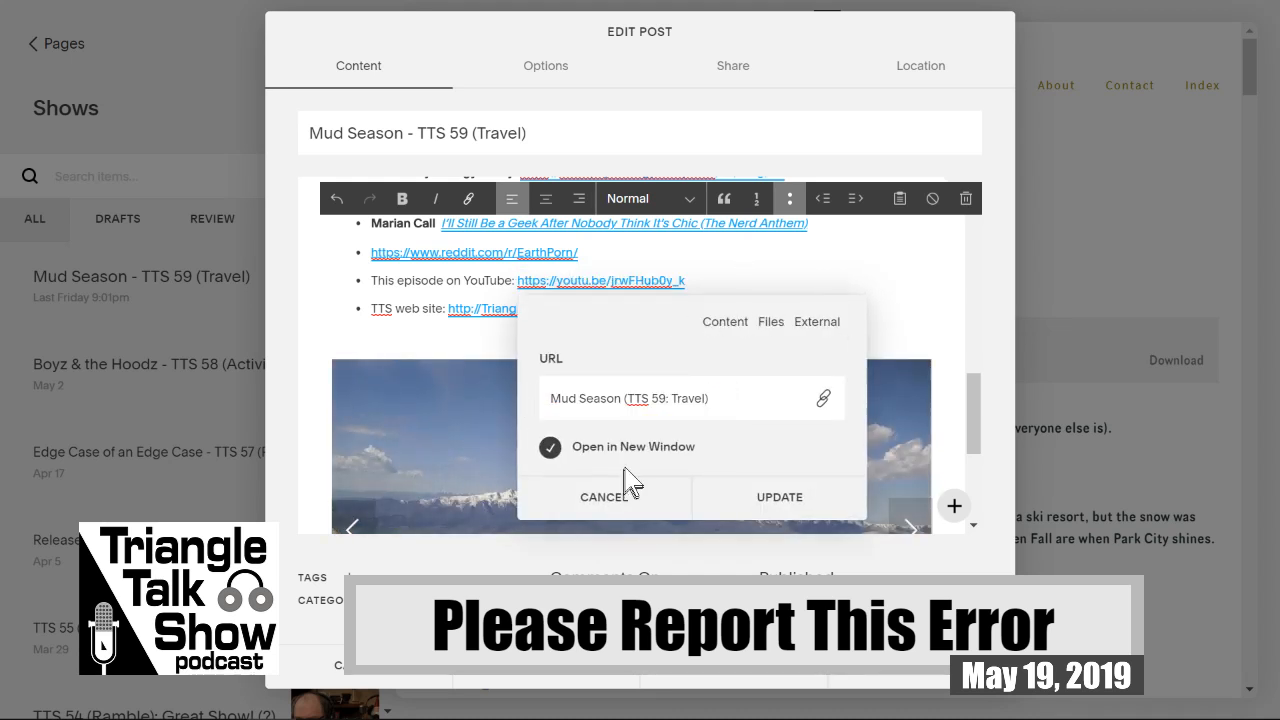
left_click(779, 498)
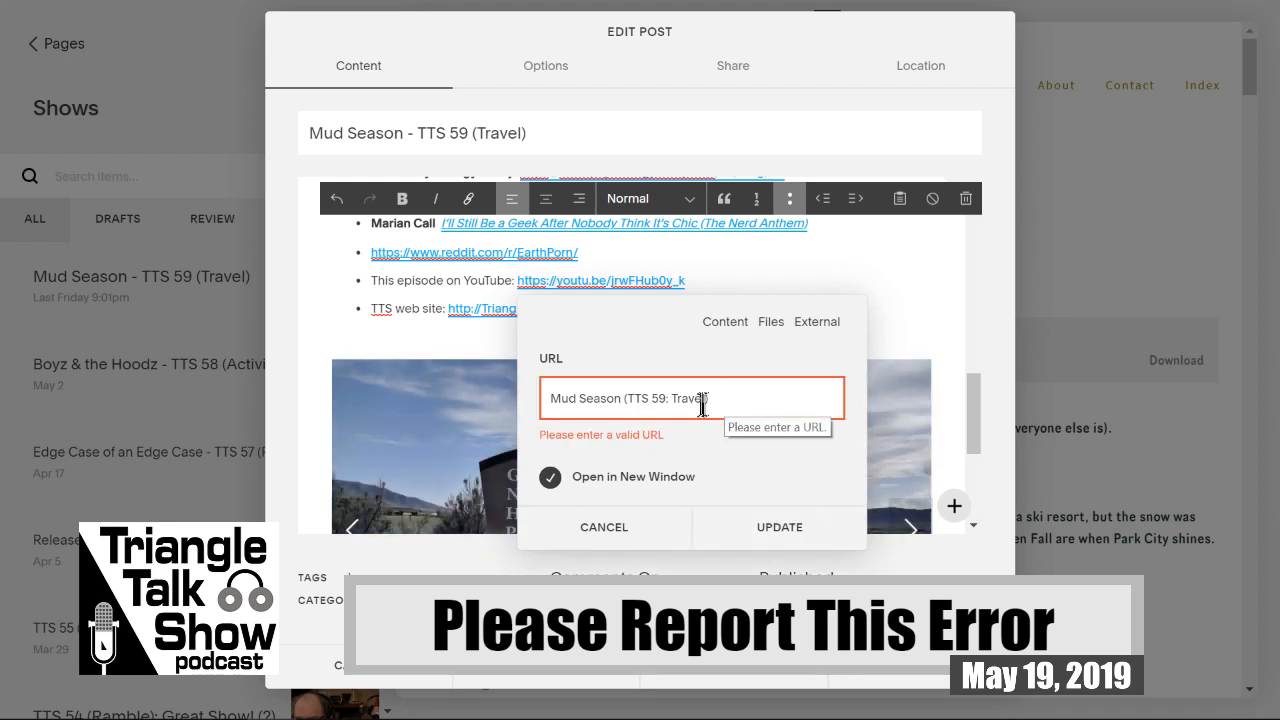
left_click(625, 530)
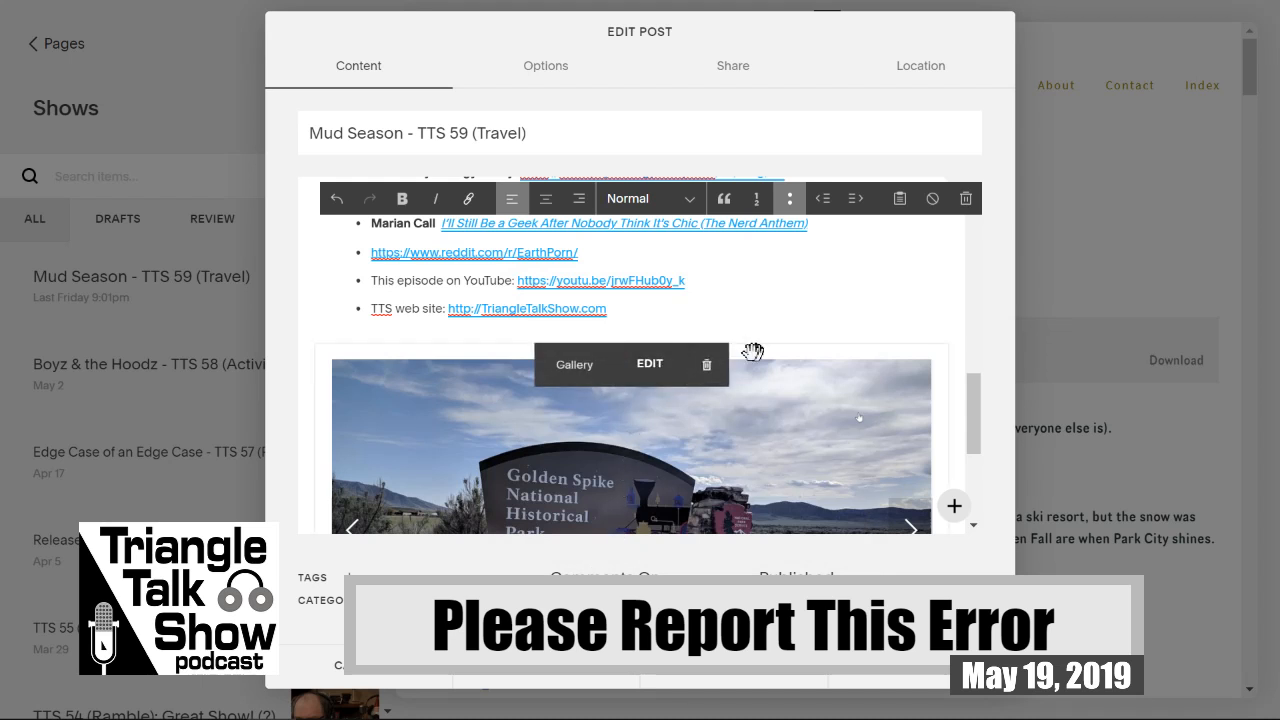
Step: Open the URL of the post's "This episode on YouTube" link for editing and select the whole address
right_click(628, 290)
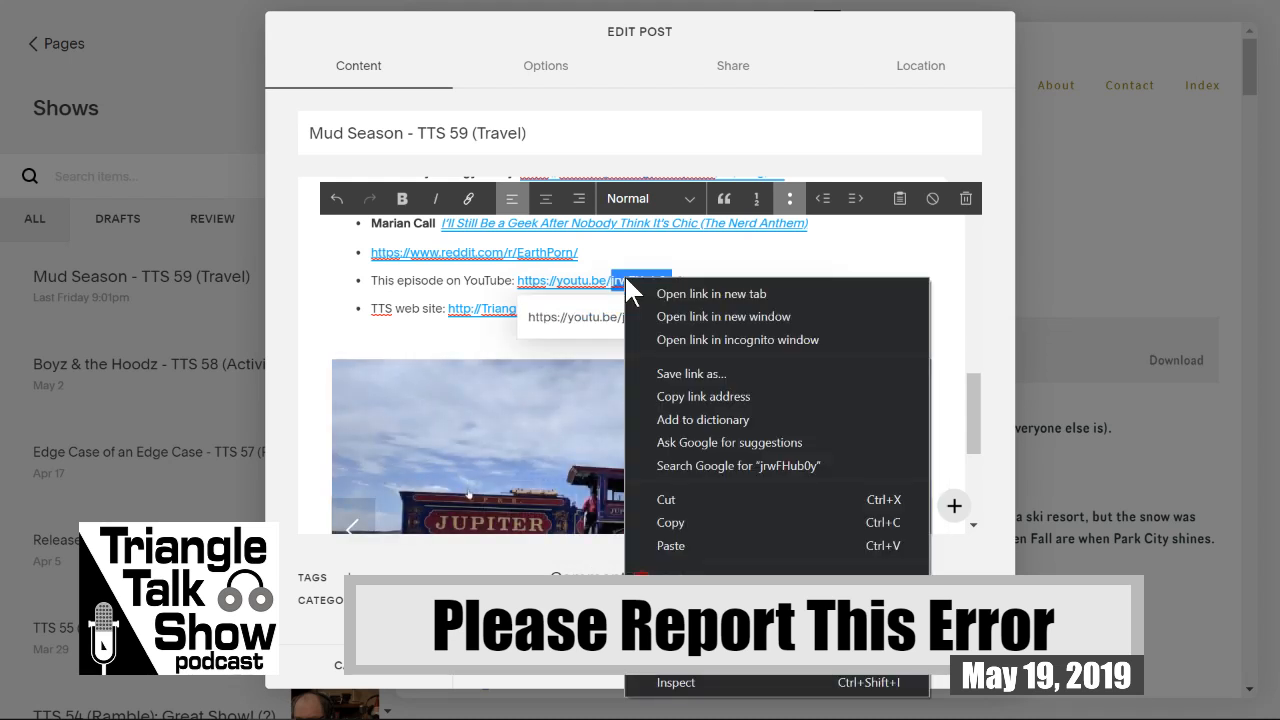
left_click(572, 288)
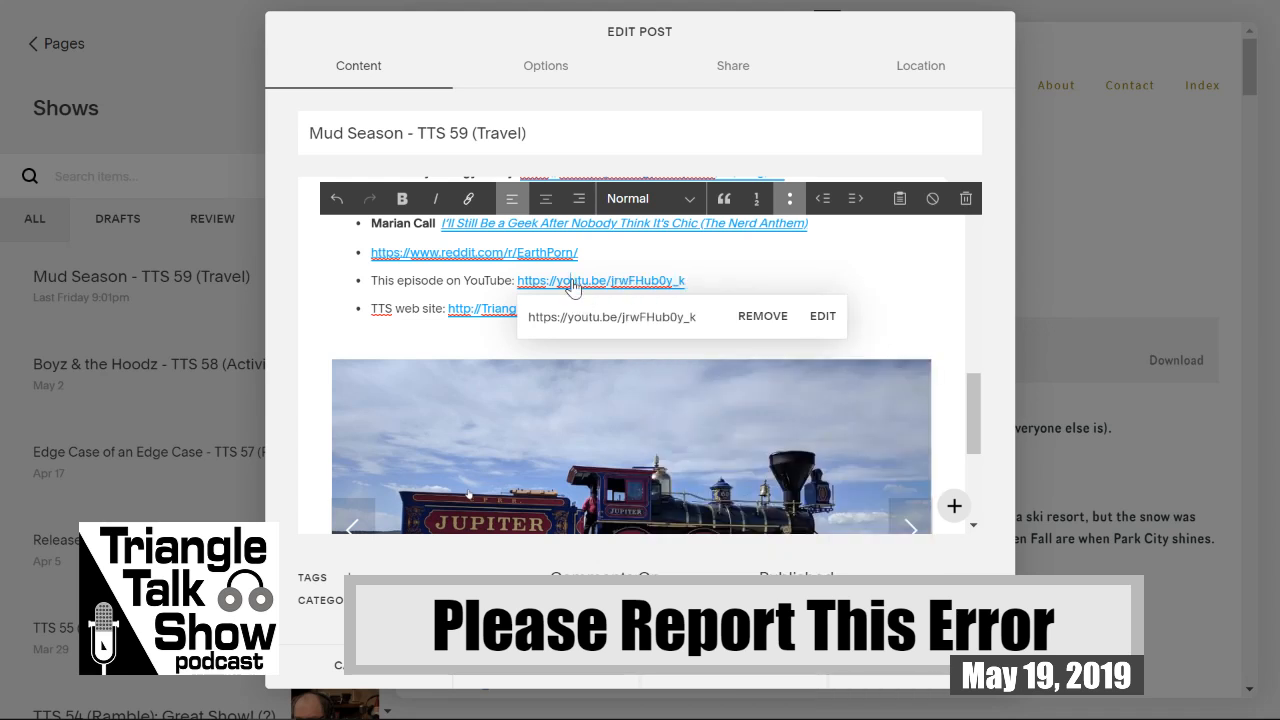
left_click(818, 318)
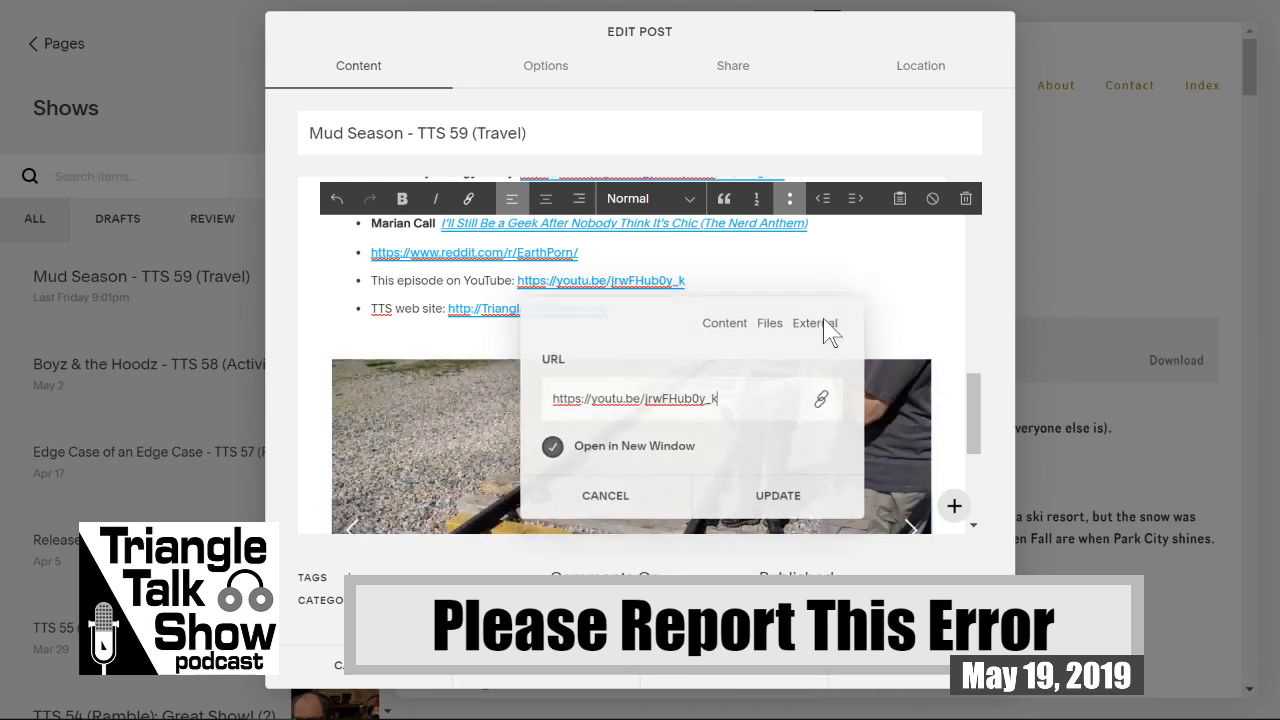
left_click_drag(728, 398, 512, 405)
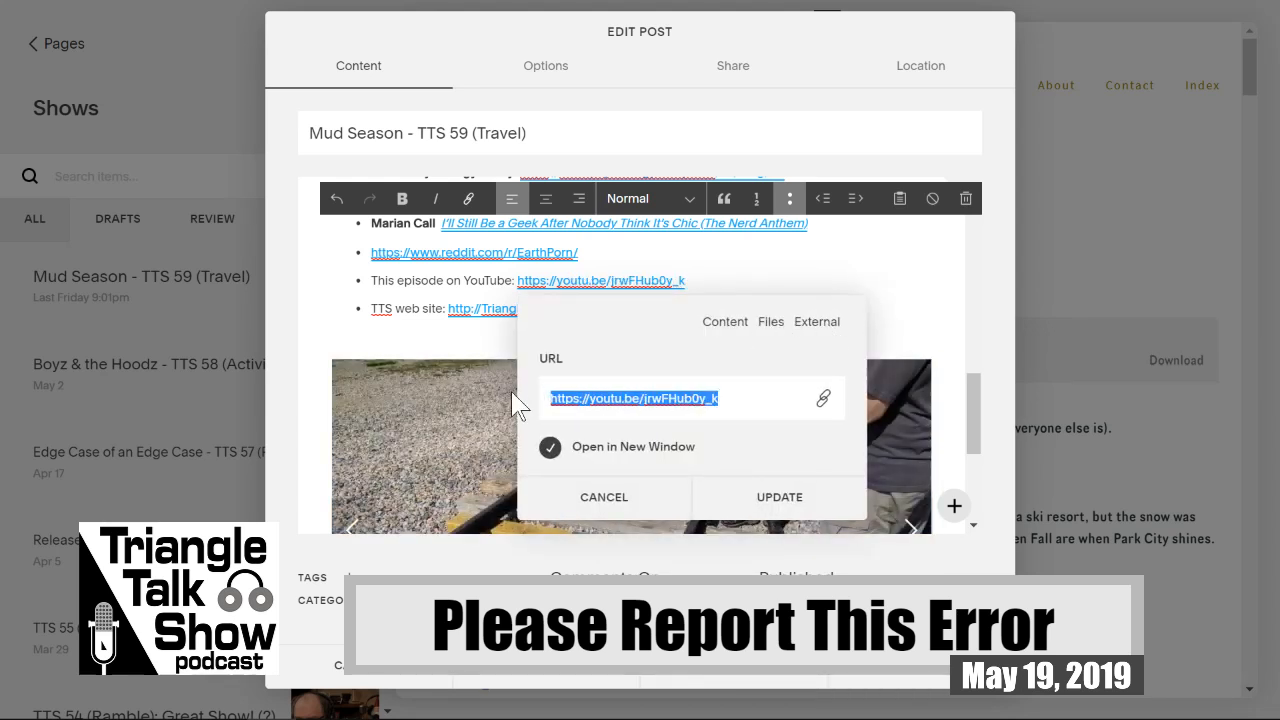
type("Mud Season (TTS 59: Travel)")
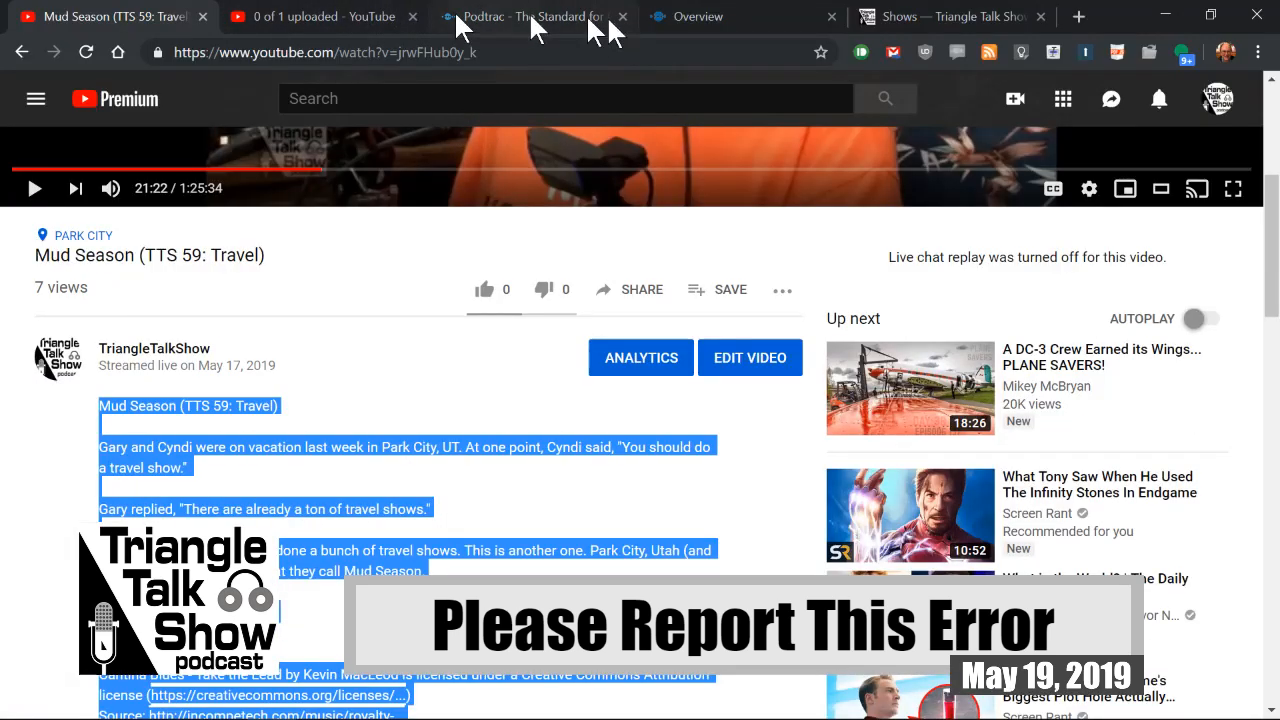
left_click(332, 17)
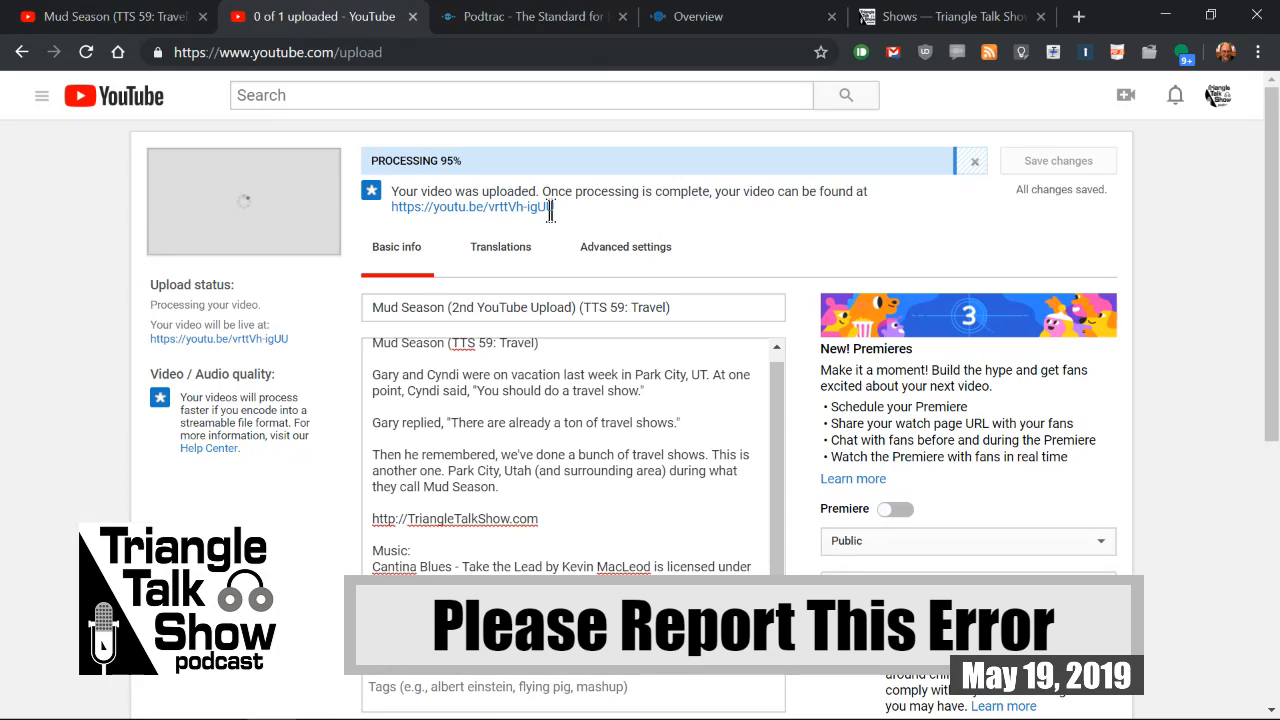
left_click_drag(553, 209, 368, 200)
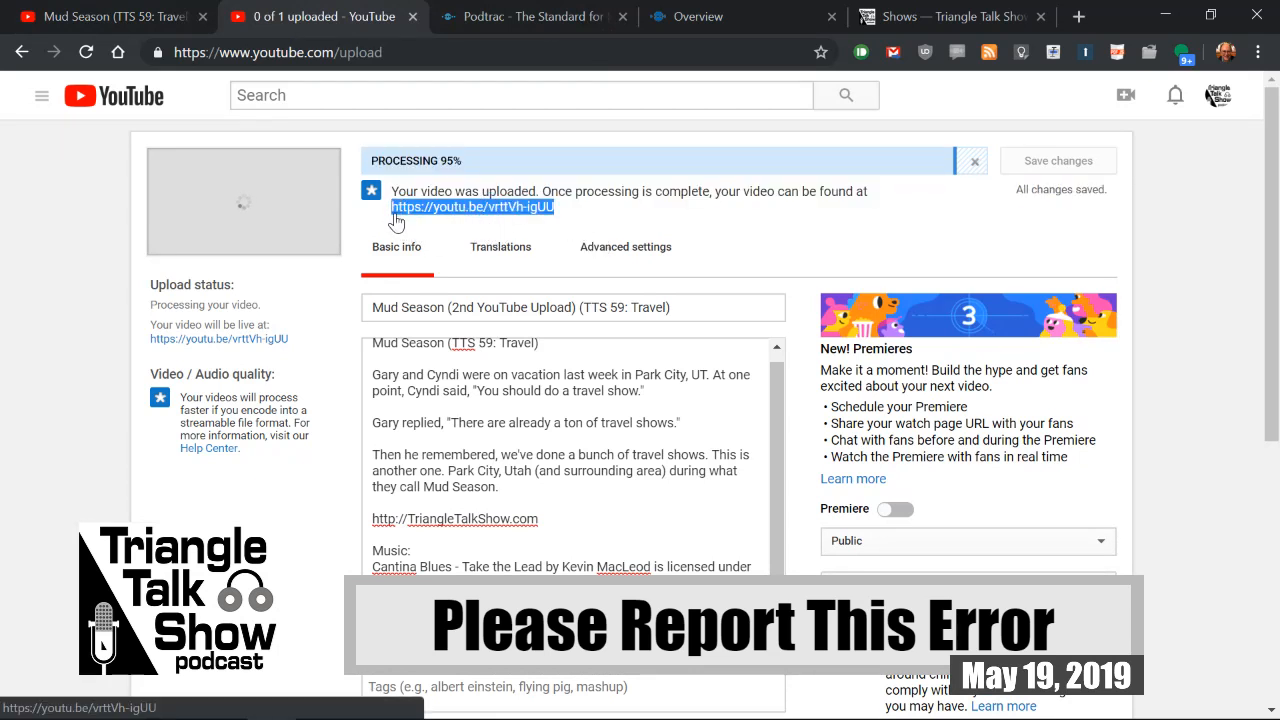
key("ctrl+c")
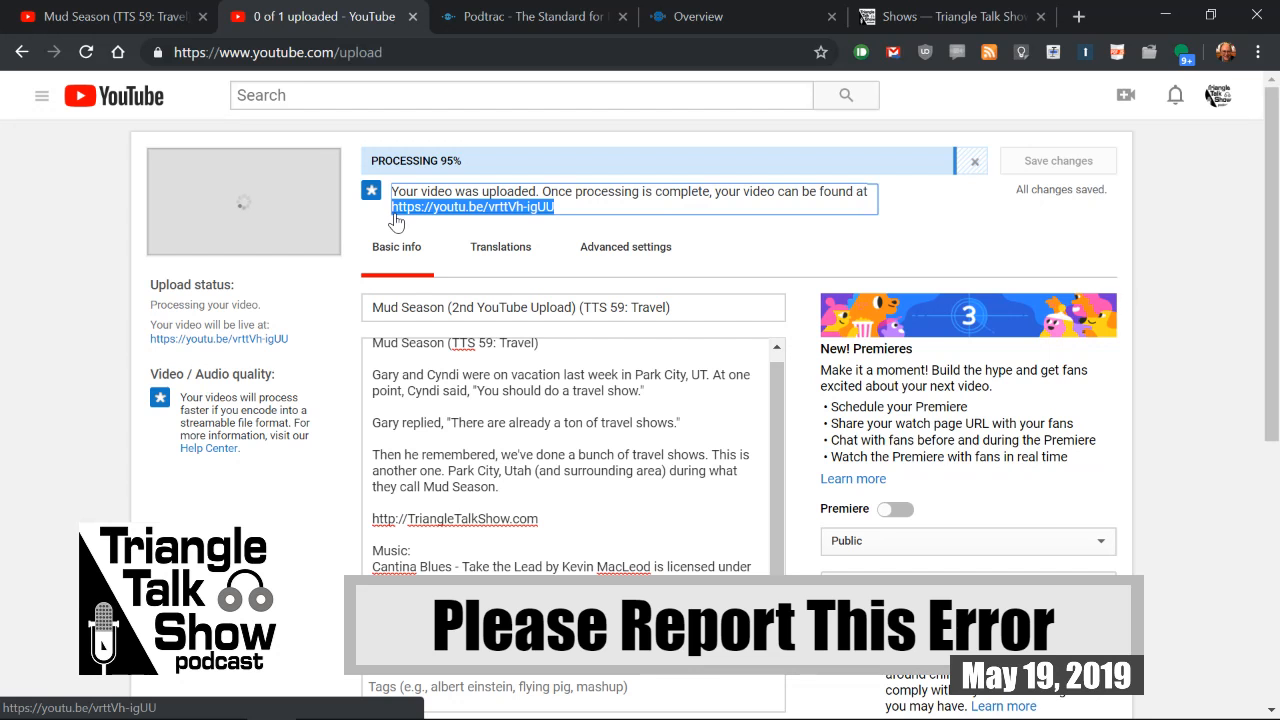
left_click(955, 17)
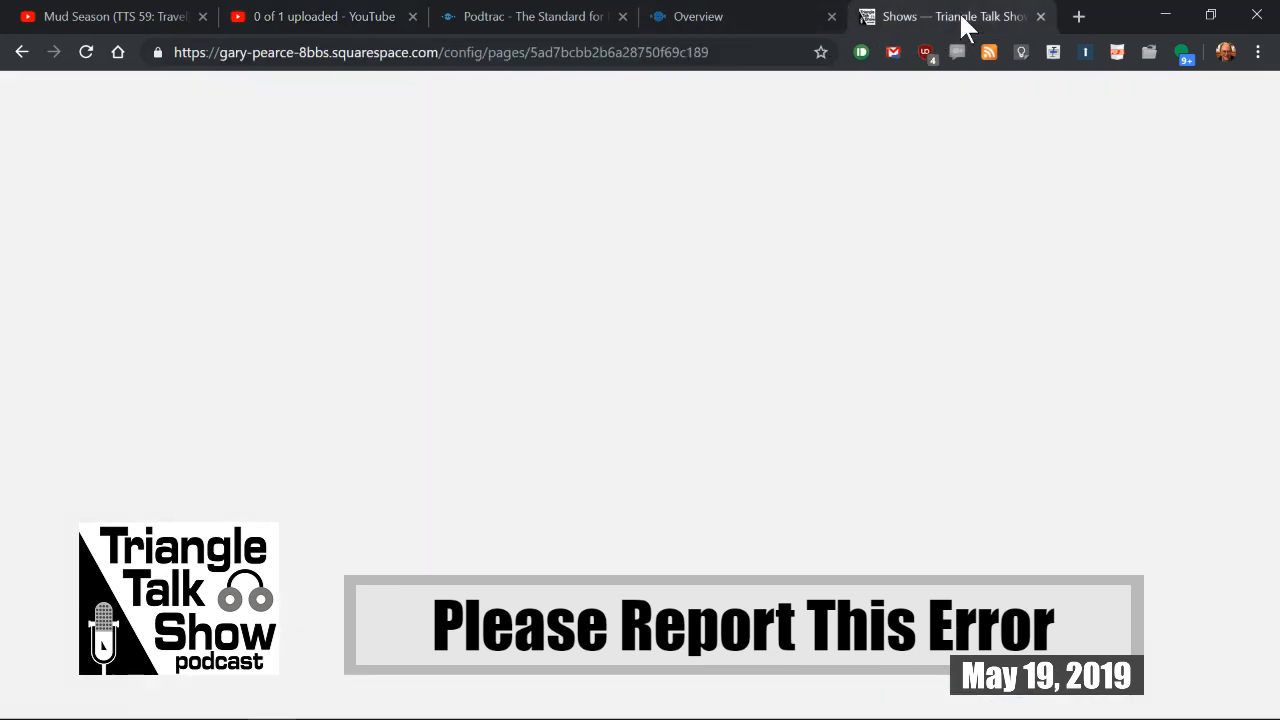
left_click_drag(740, 468, 535, 480)
key("ctrl+v")
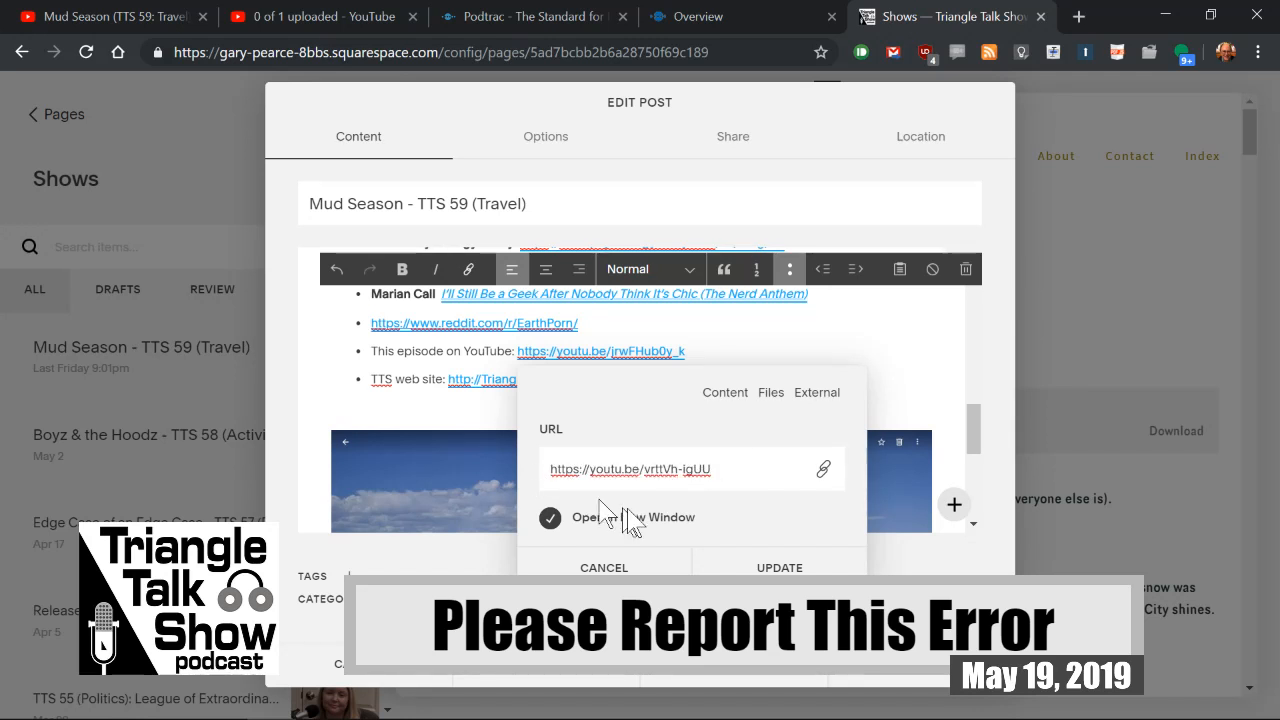
left_click(770, 567)
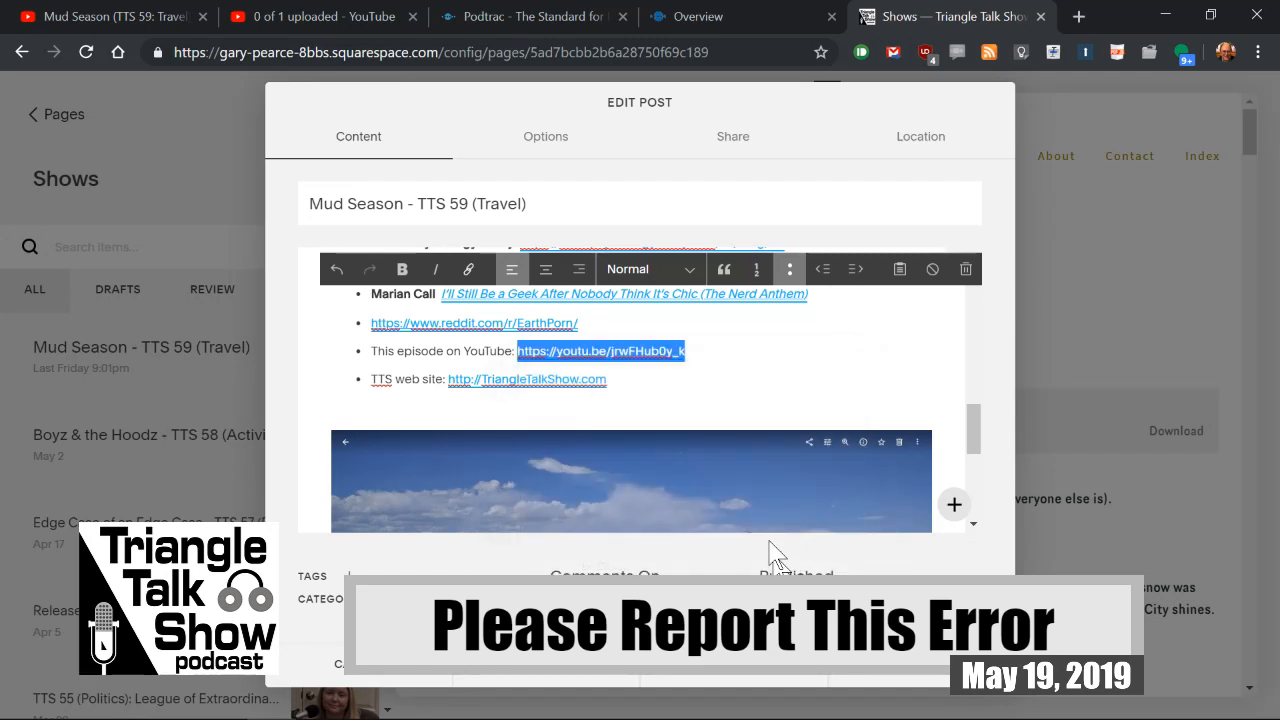
left_click(737, 363)
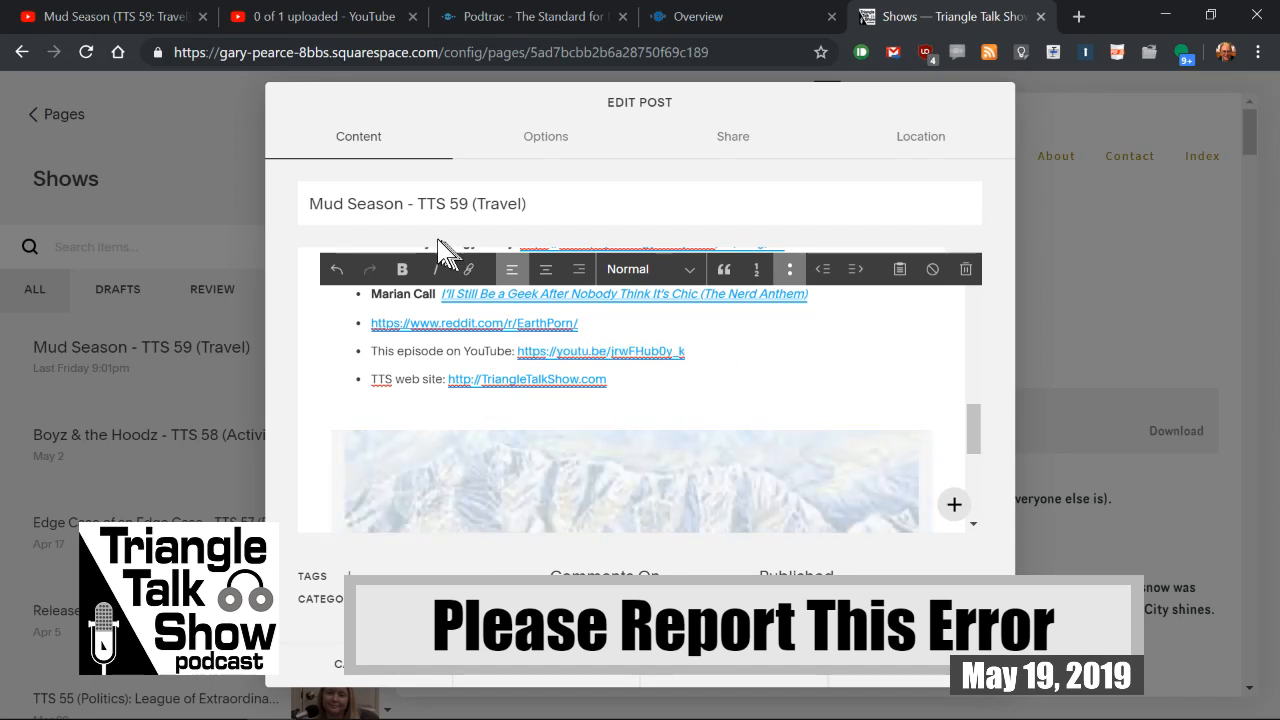
left_click(945, 687)
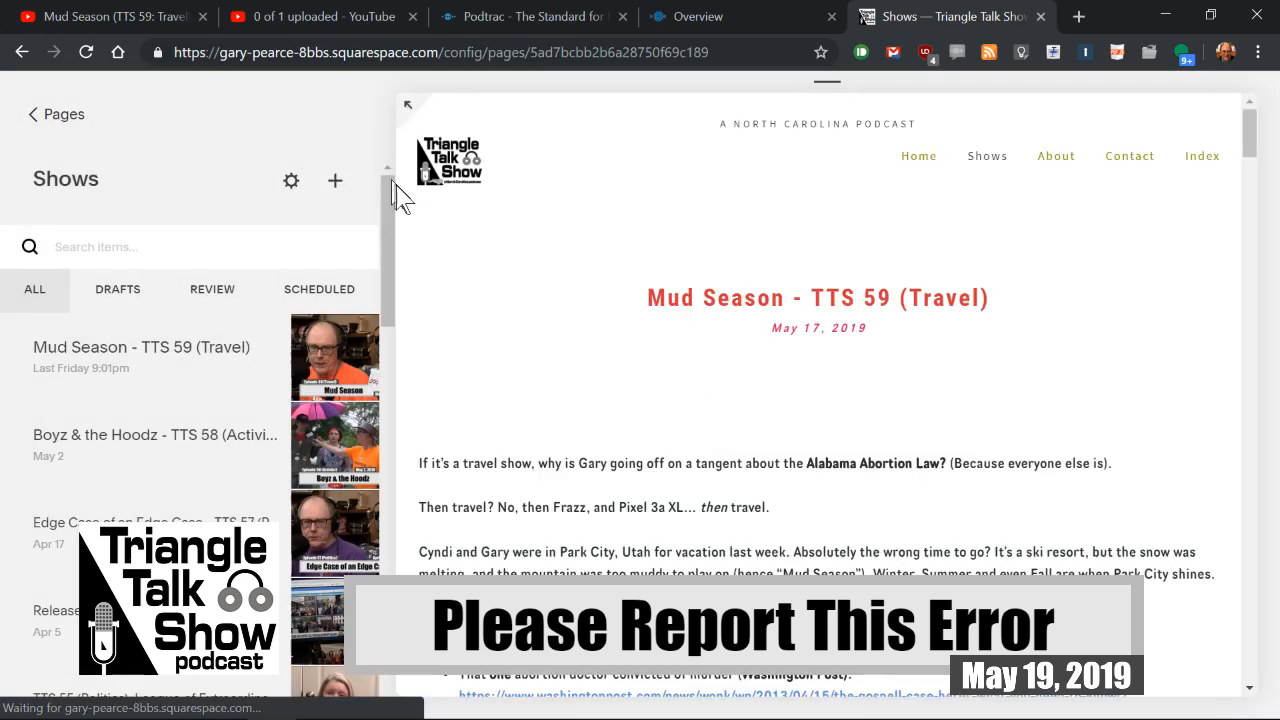
Step: Open the live Triangle Talk Show site in a new browser tab, view the Mud Season post and test its YouTube episode link
left_click(1078, 18)
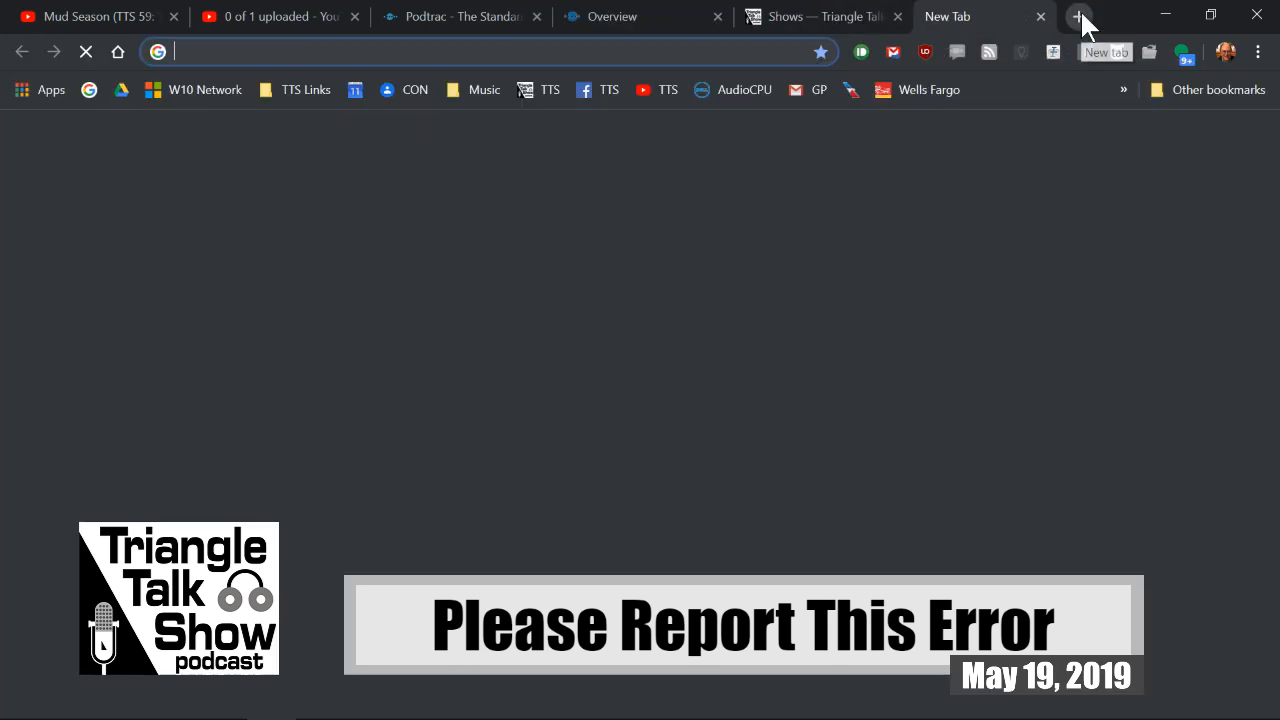
left_click(540, 92)
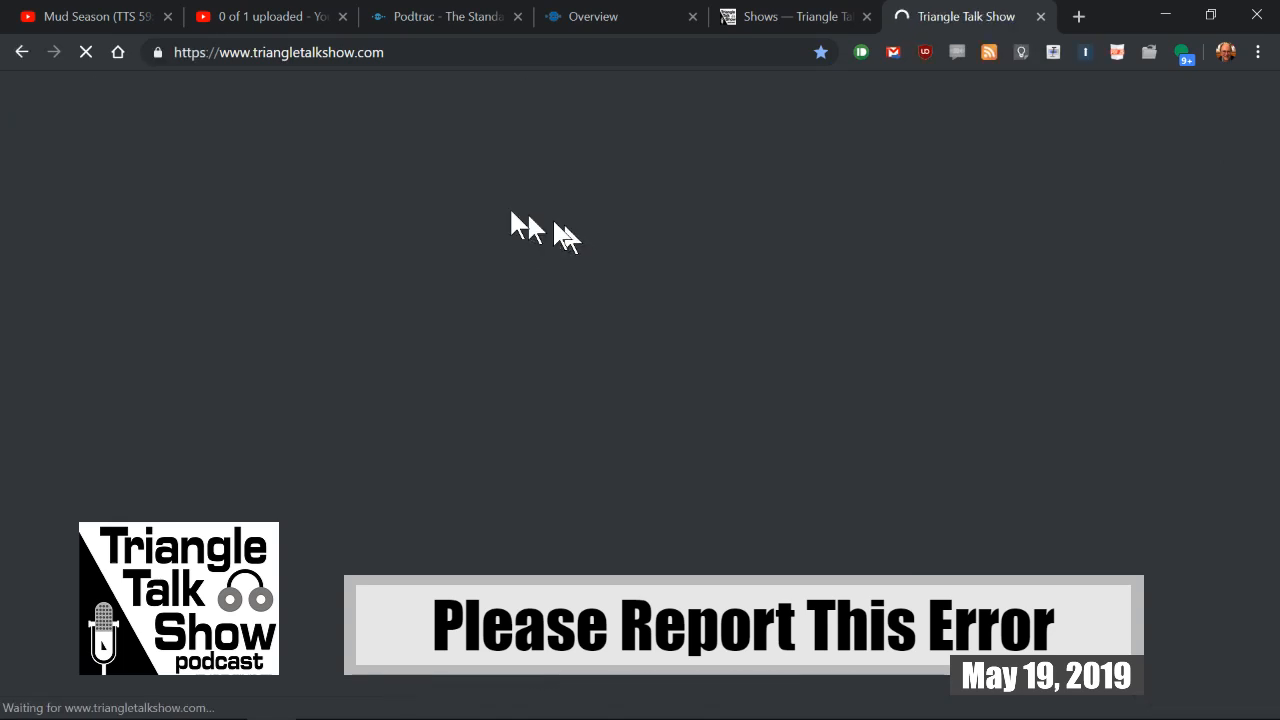
scroll(504, 208, "down", 2)
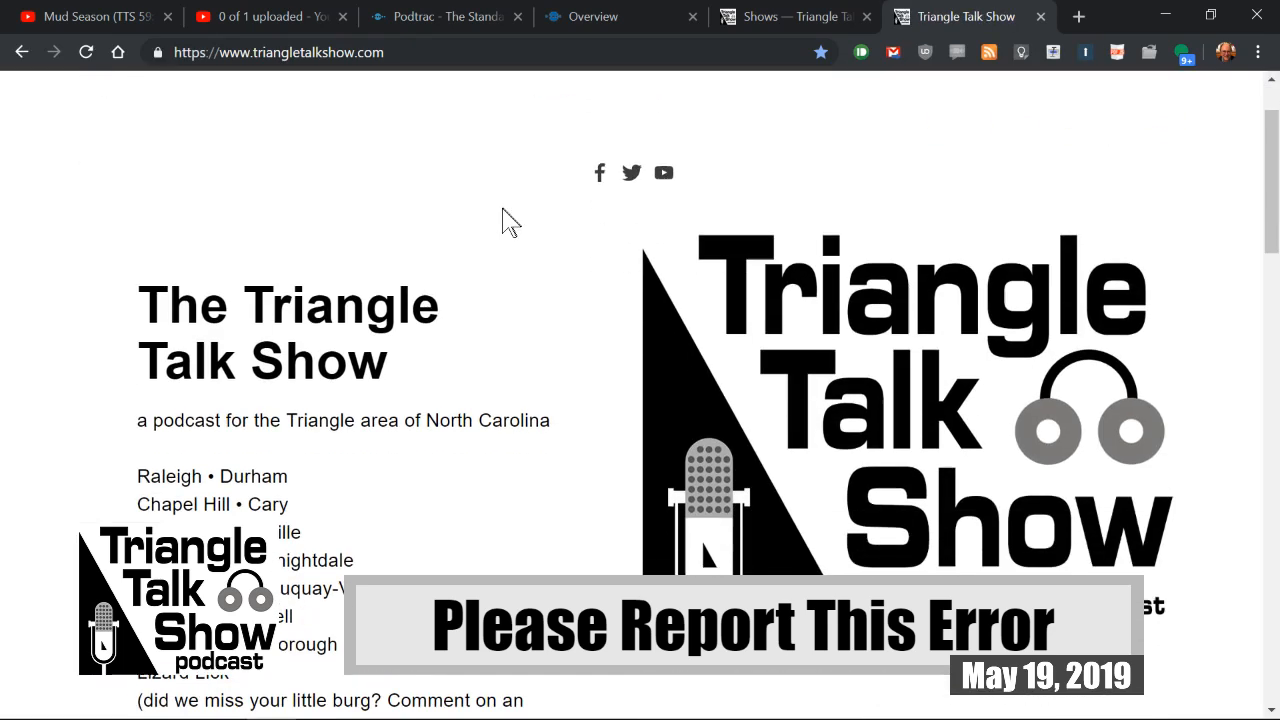
scroll(506, 210, "up", 2)
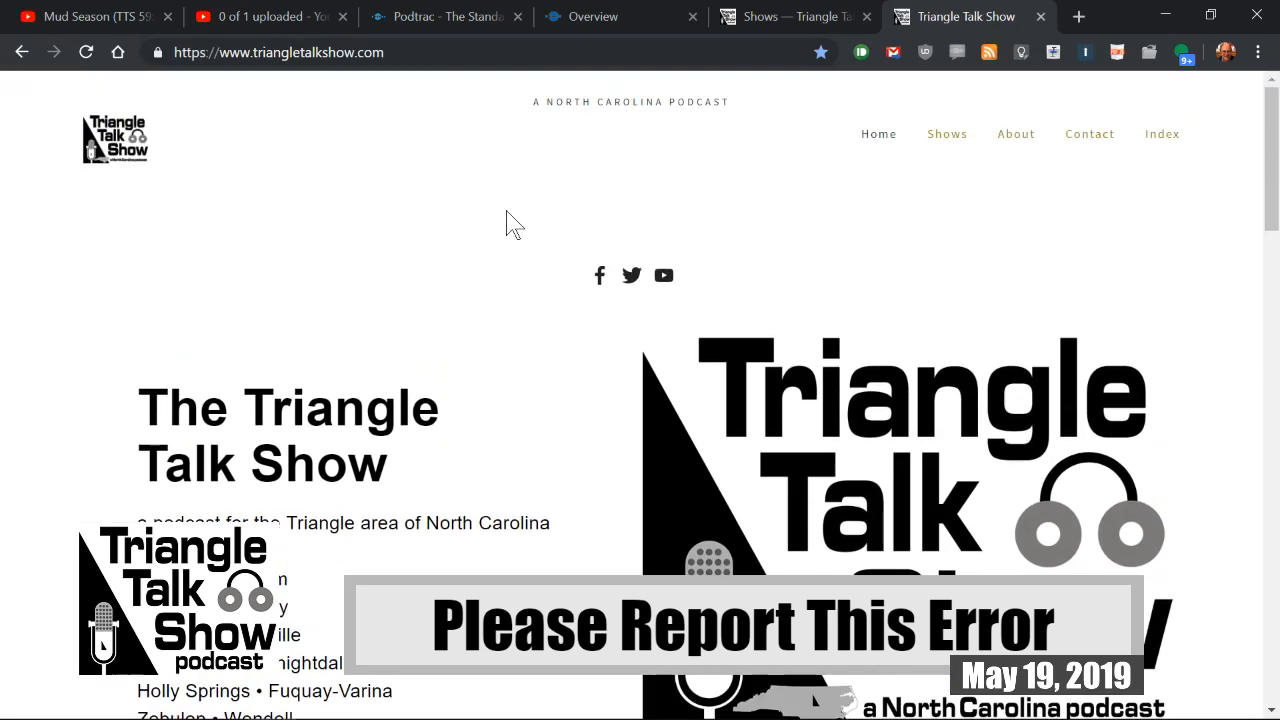
scroll(506, 225, "down", 6)
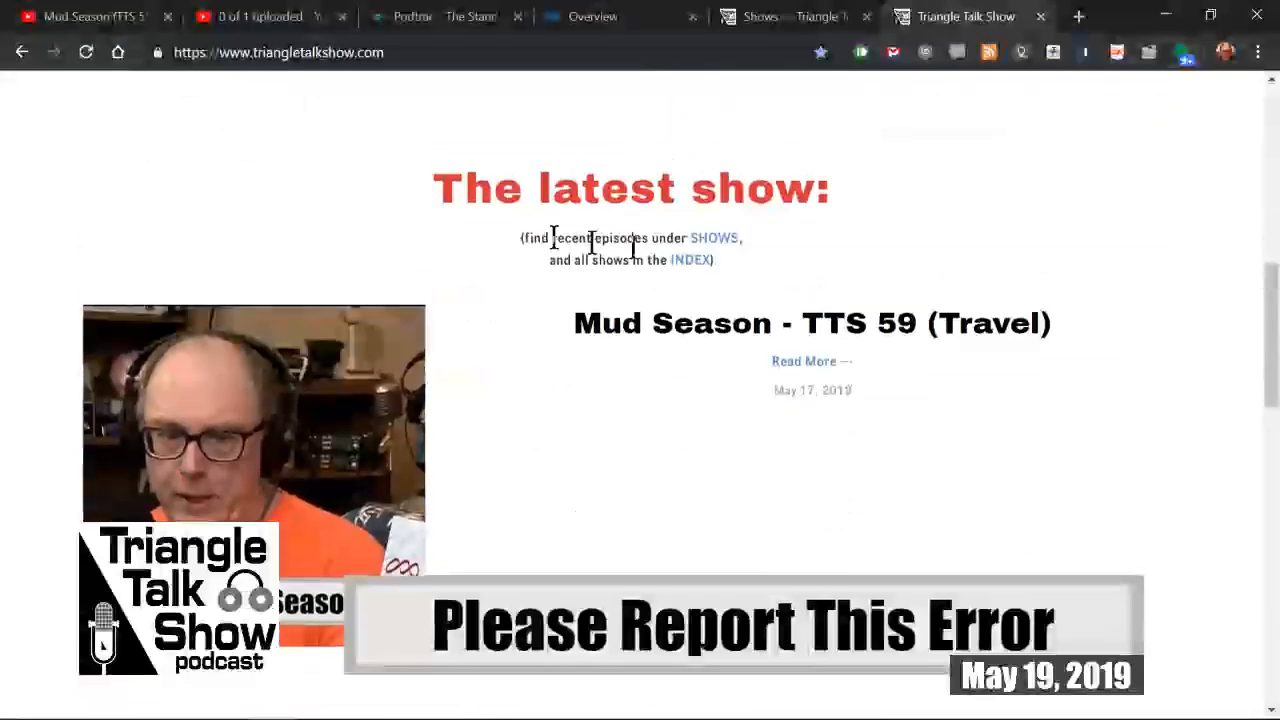
left_click(806, 366)
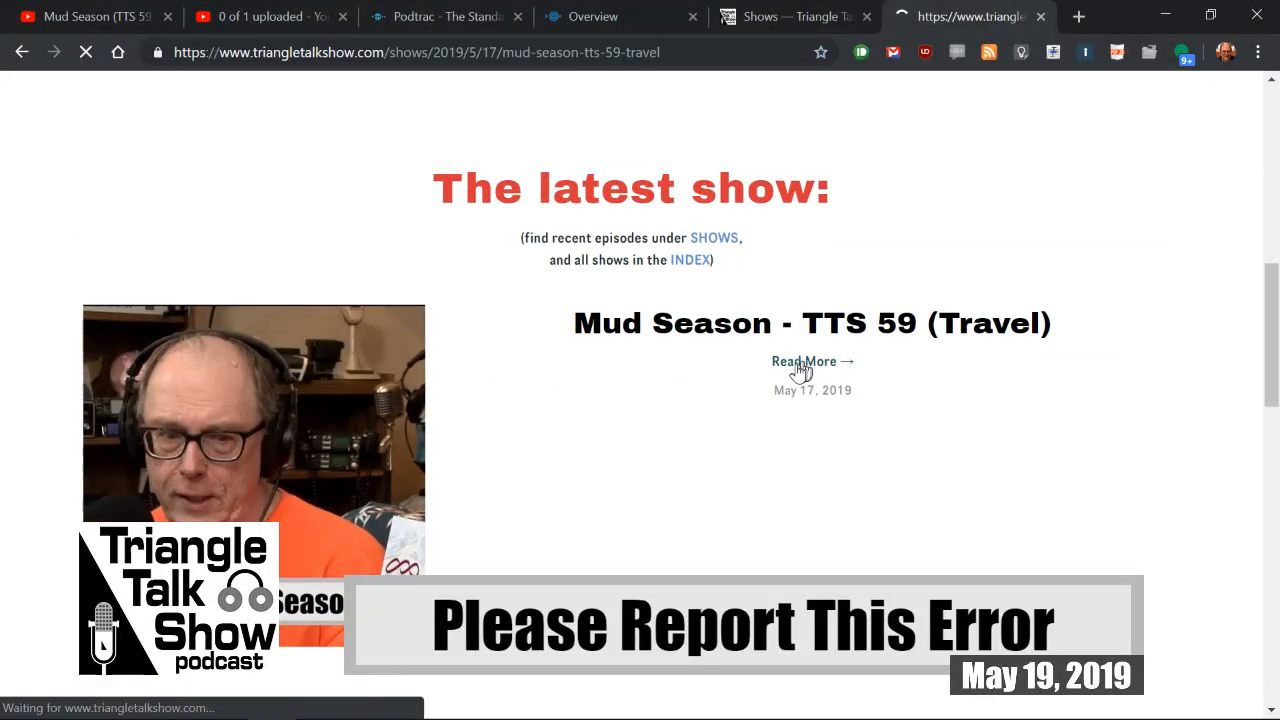
scroll(620, 420, "down", 6)
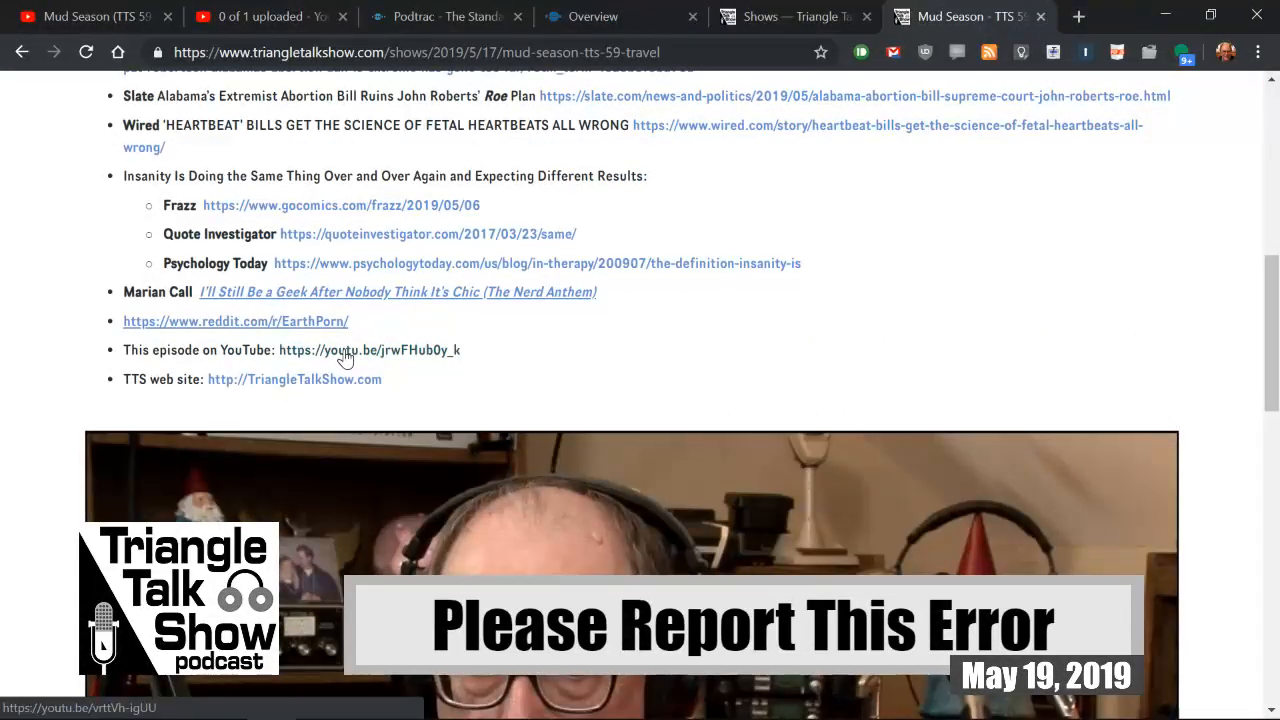
left_click(348, 350)
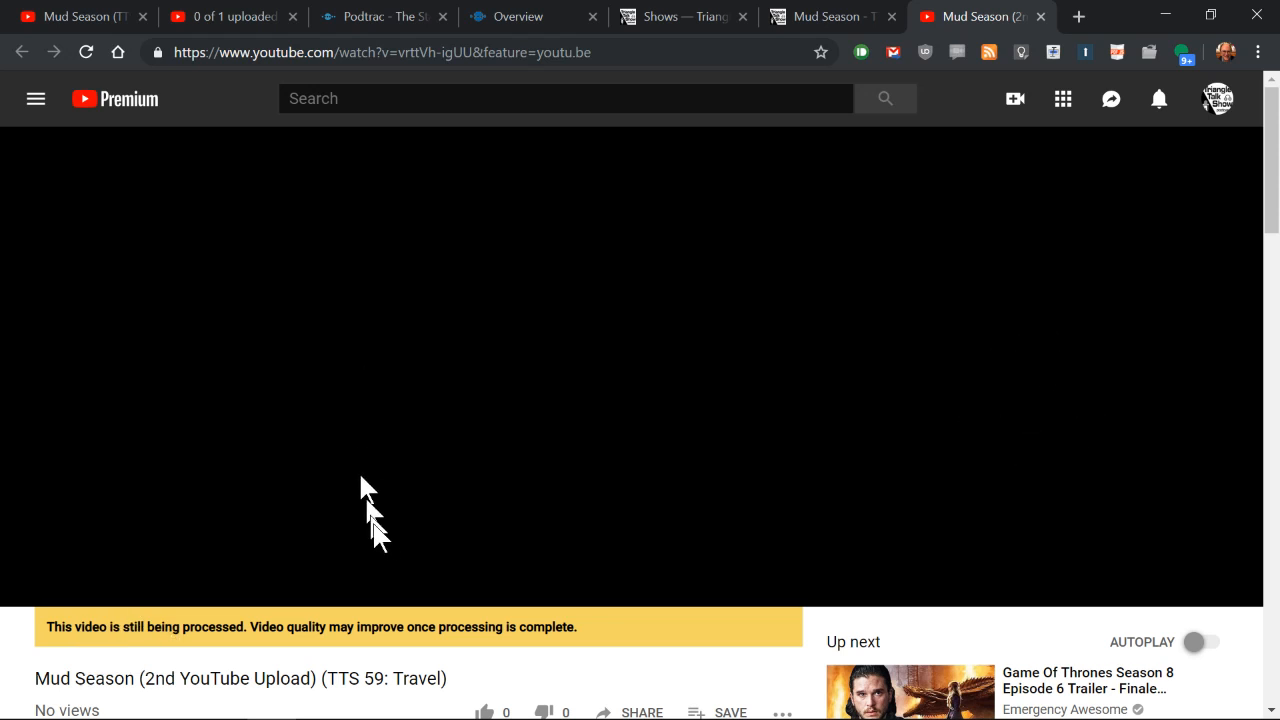
scroll(408, 502, "down", 2)
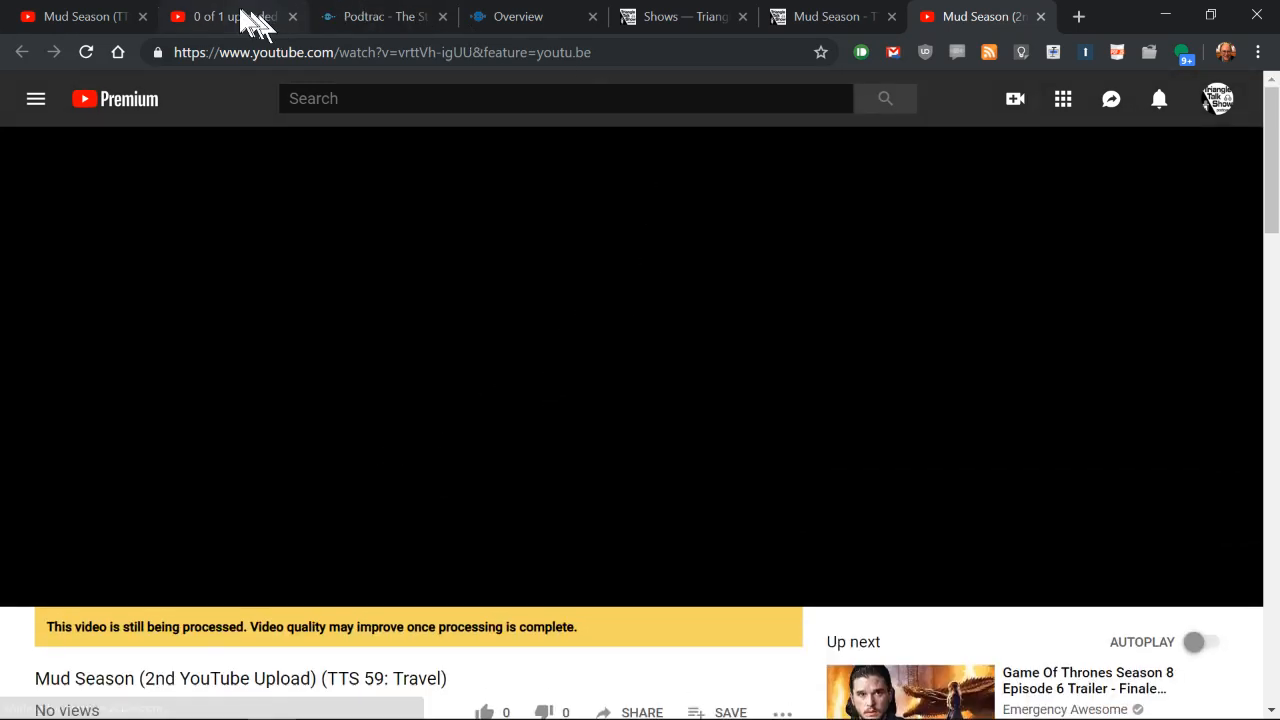
Step: Return to the earlier YouTube tabs and examine the TriangleTalkShow channel's subscriber count and channel address
left_click(100, 15)
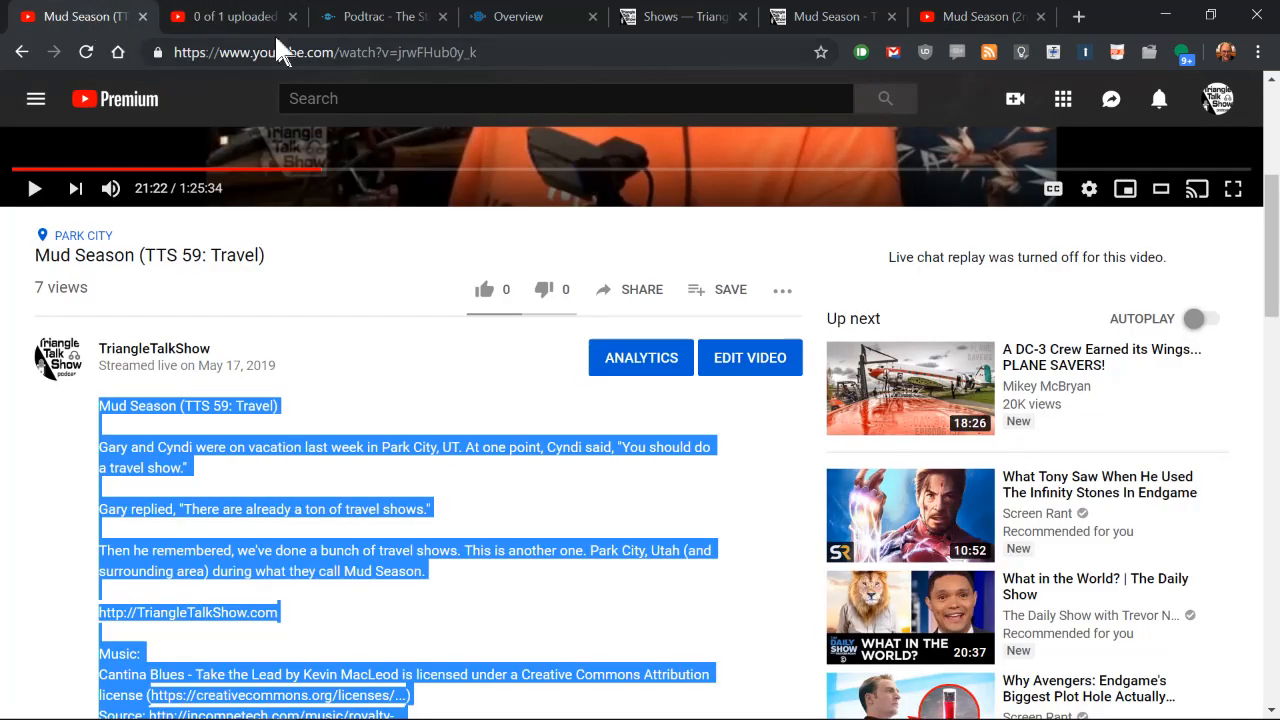
left_click(238, 22)
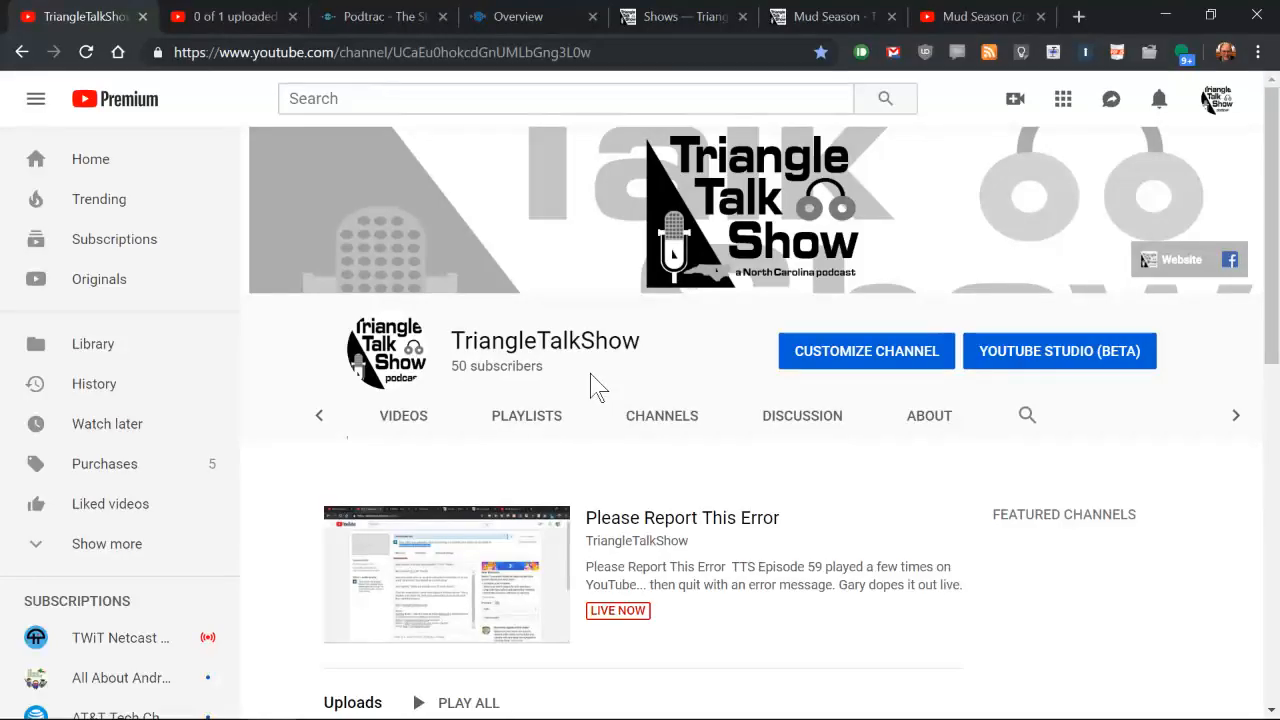
key("ctrl+plus")
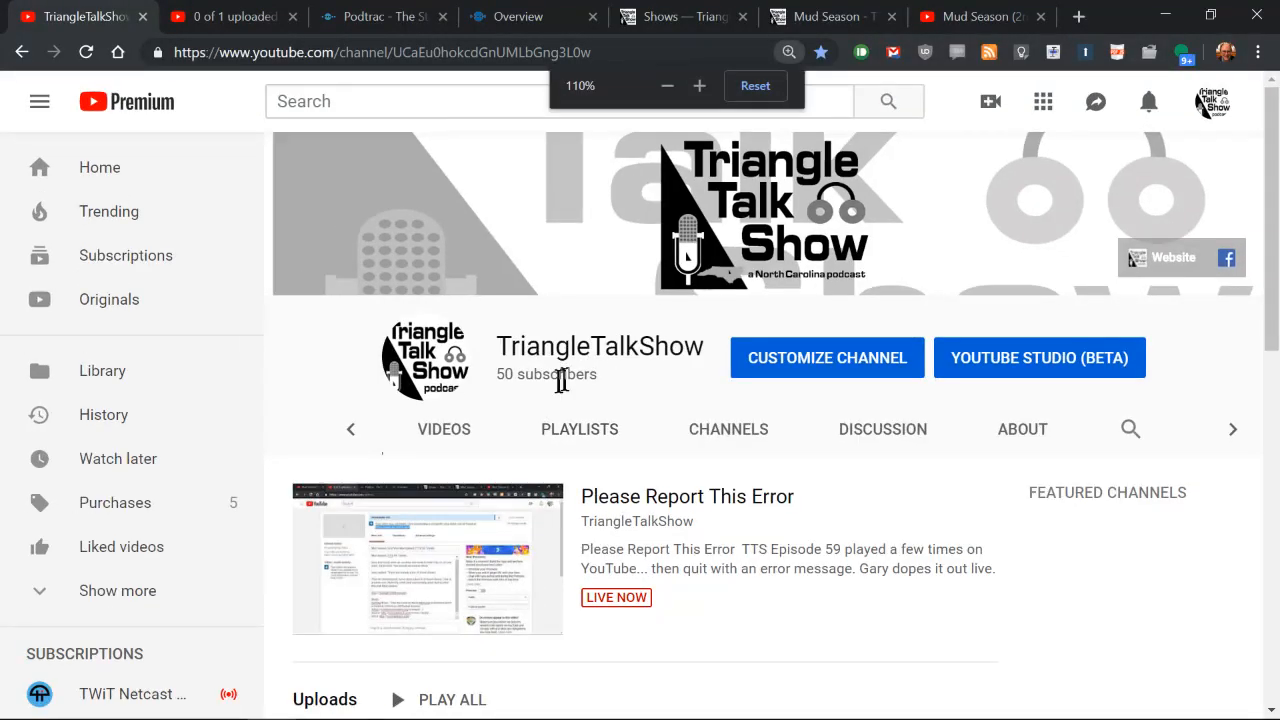
left_click_drag(605, 378, 497, 378)
left_click(497, 382)
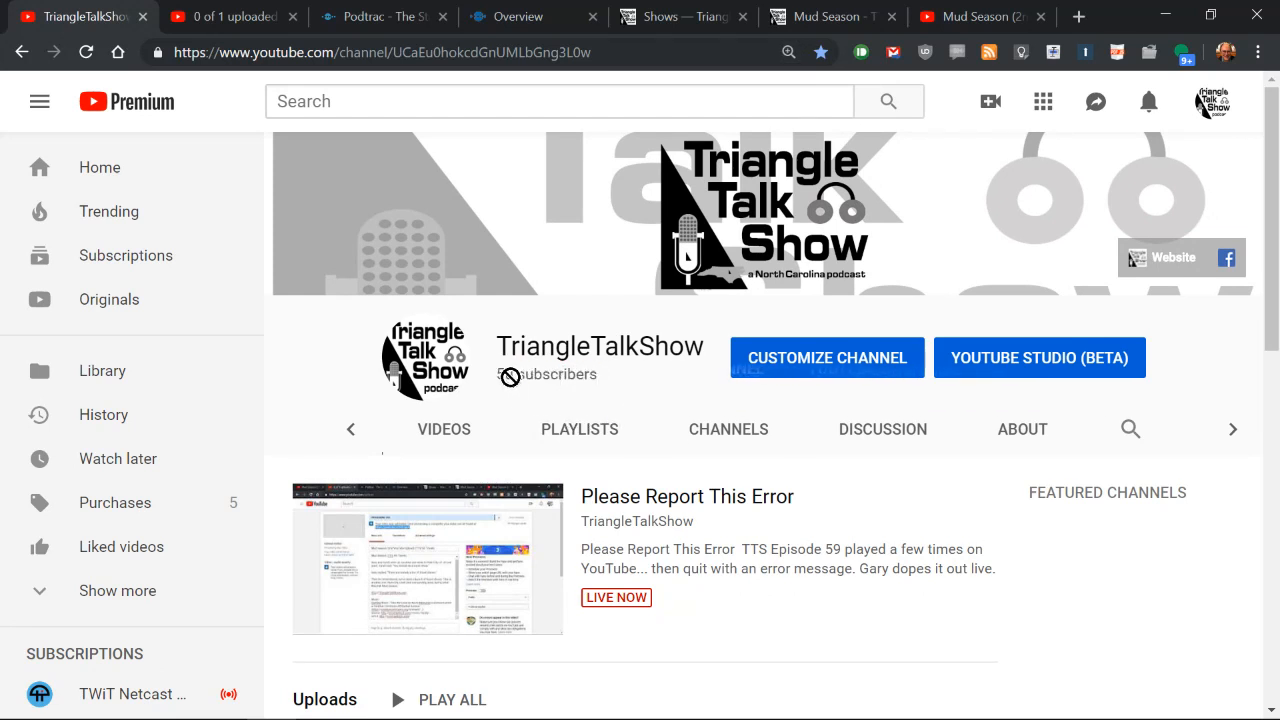
left_click_drag(600, 378, 497, 378)
left_click(500, 385)
triple_click(498, 376)
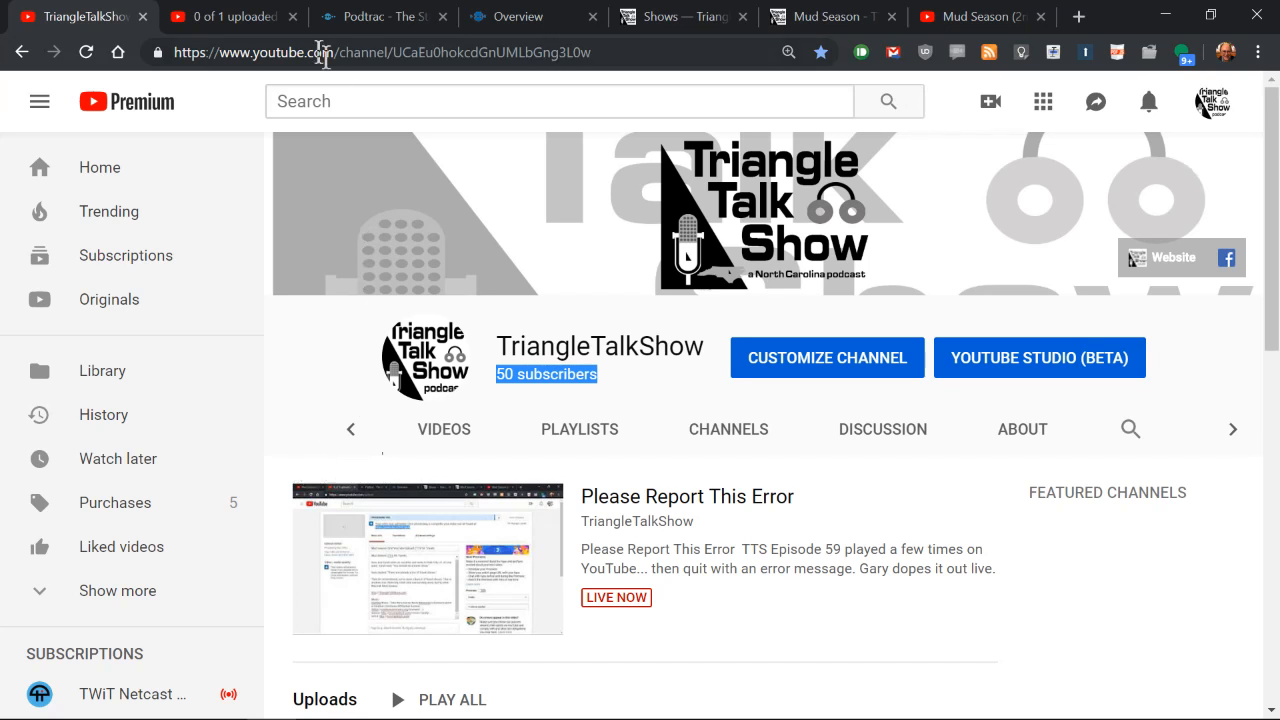
left_click_drag(637, 52, 231, 52)
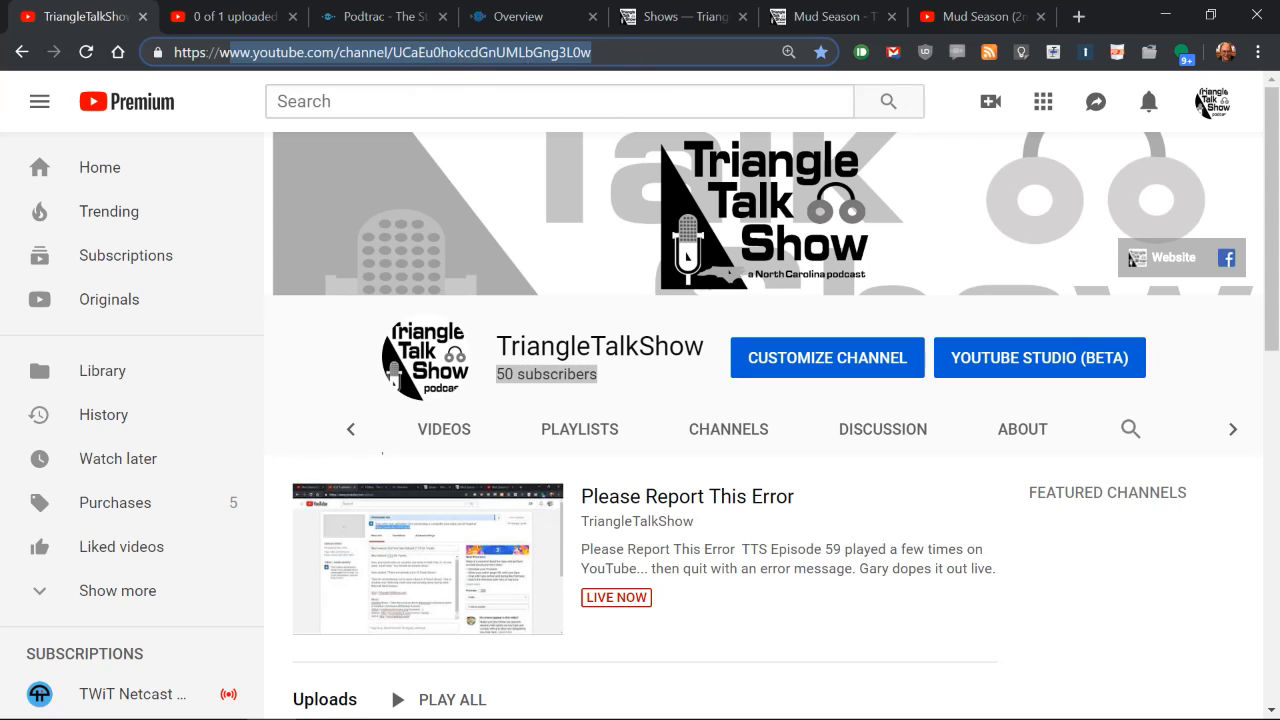
left_click(632, 52)
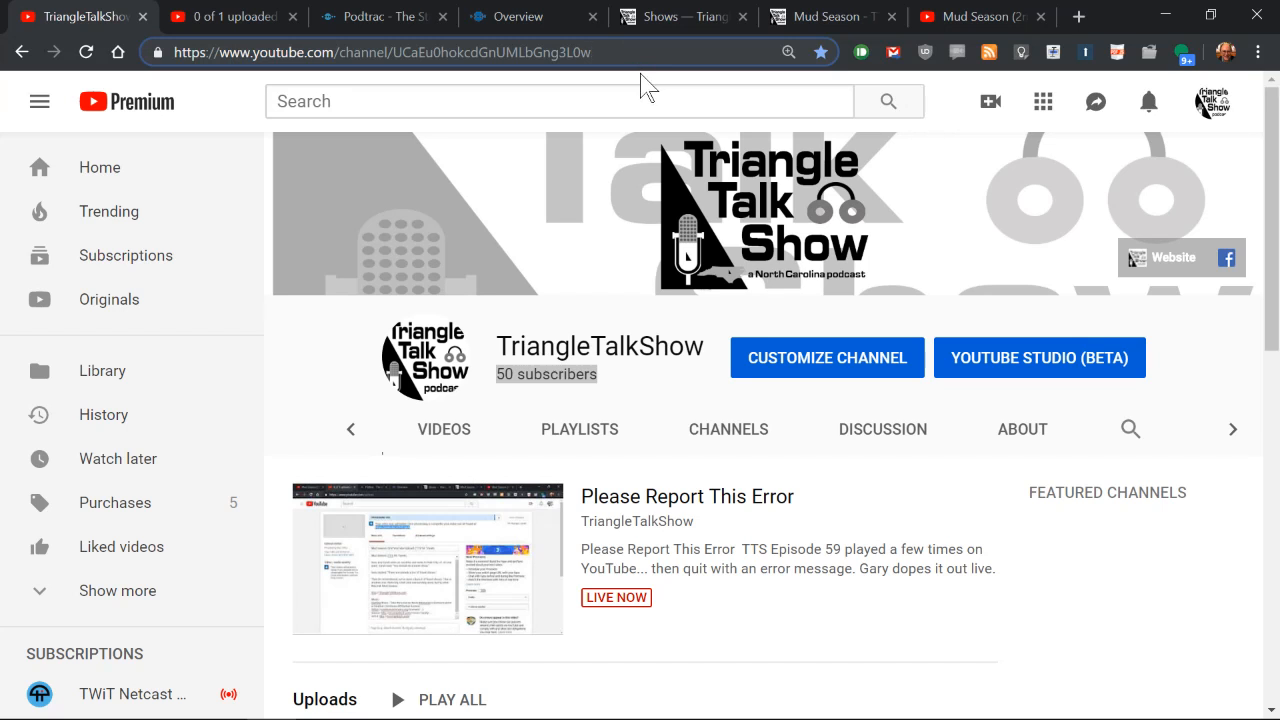
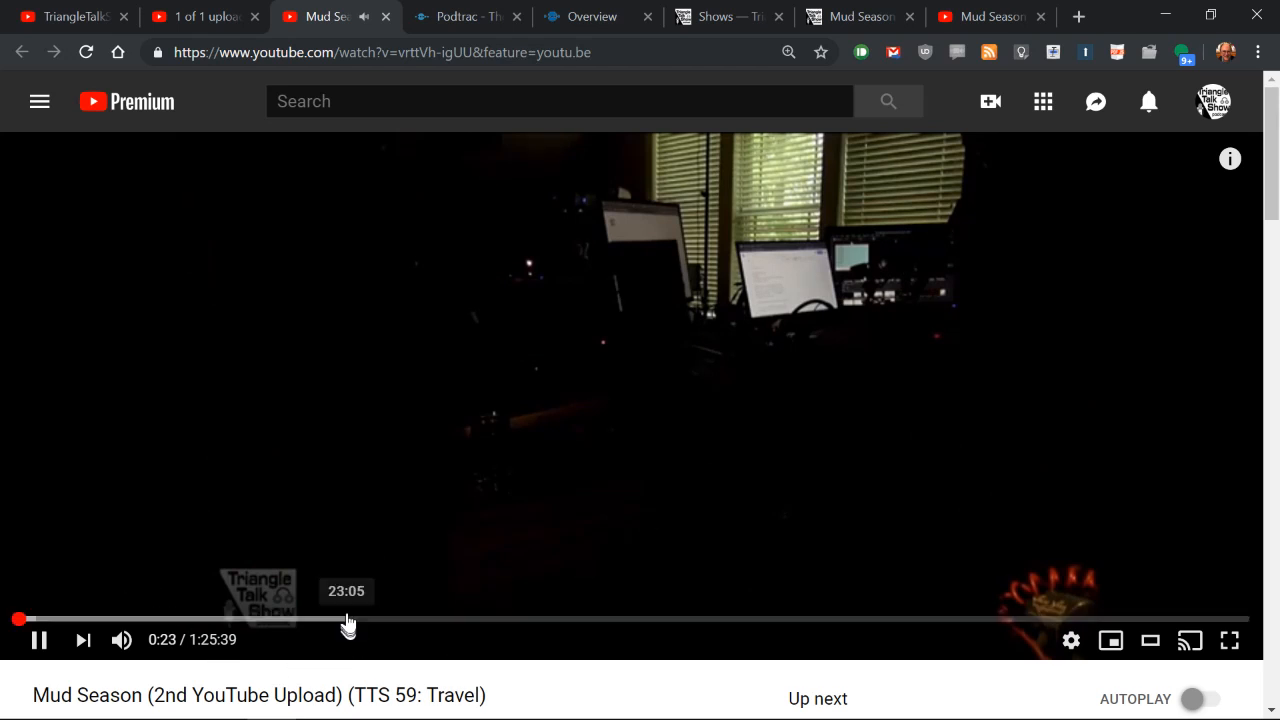
Step: Skip the second upload's playback ahead to about 23:15, and open the TriangleTalkShow channel page to look over its uploads
left_click(348, 621)
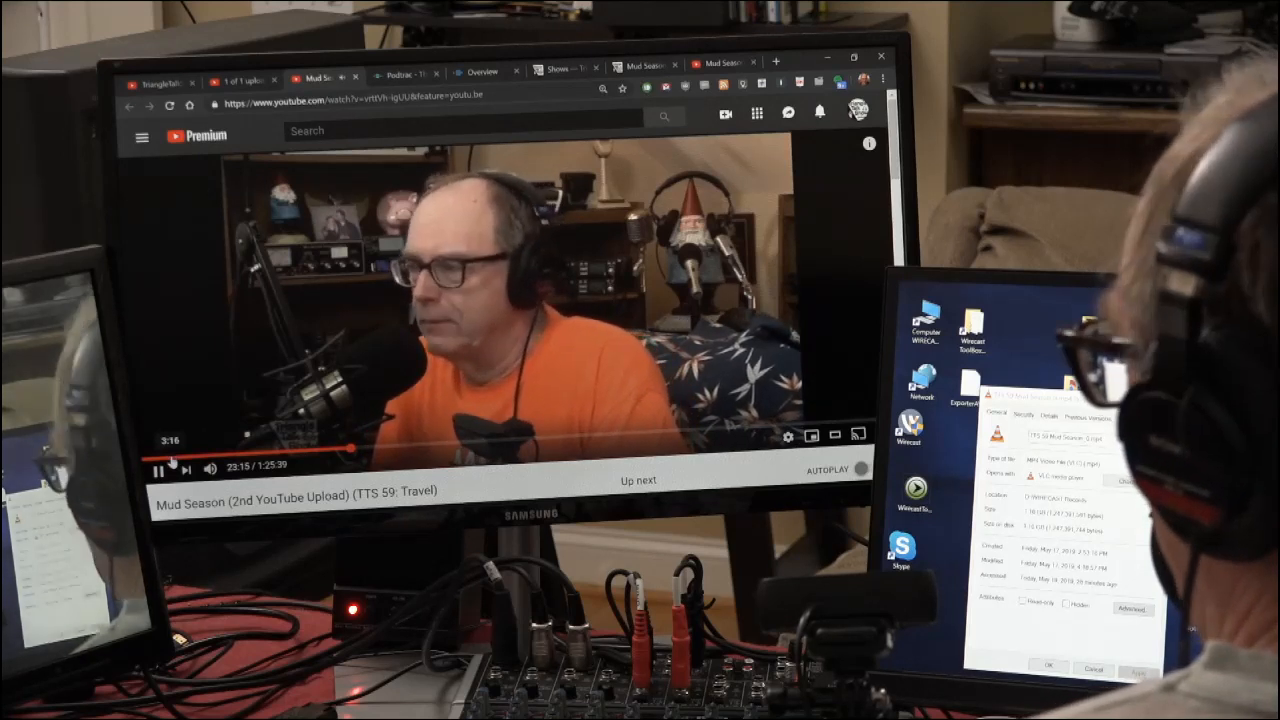
left_click(225, 80)
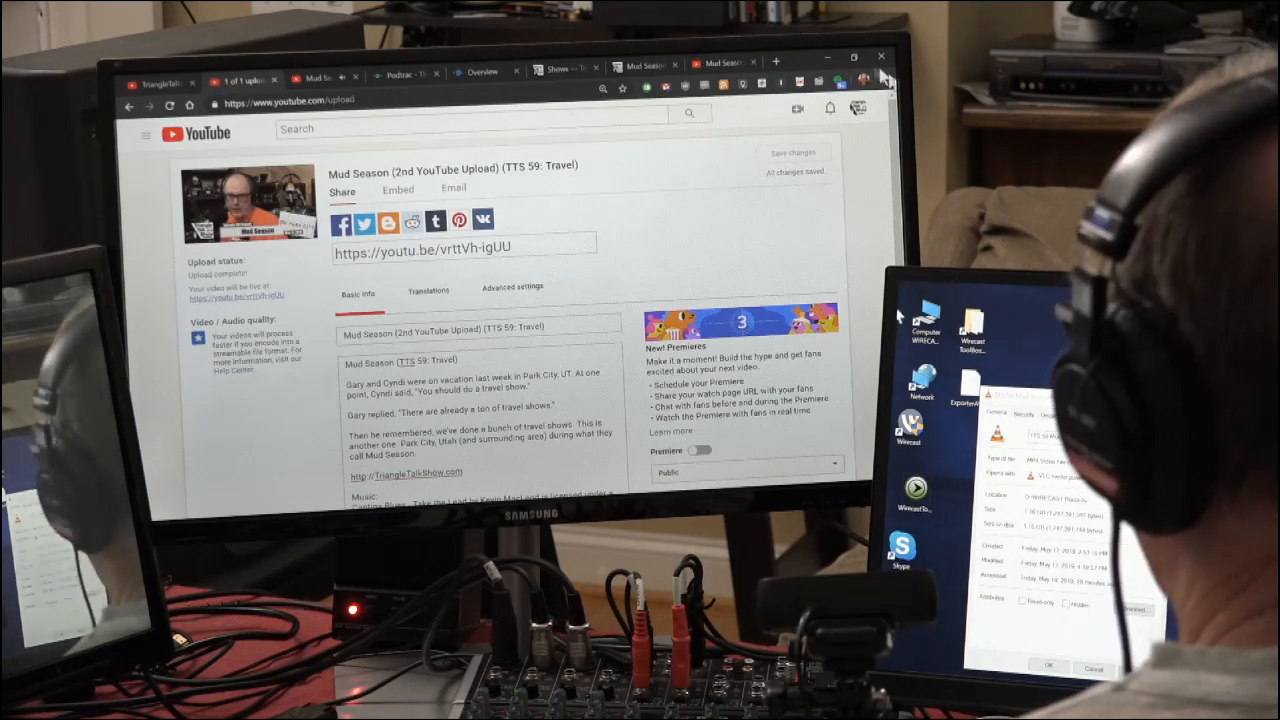
left_click(858, 108)
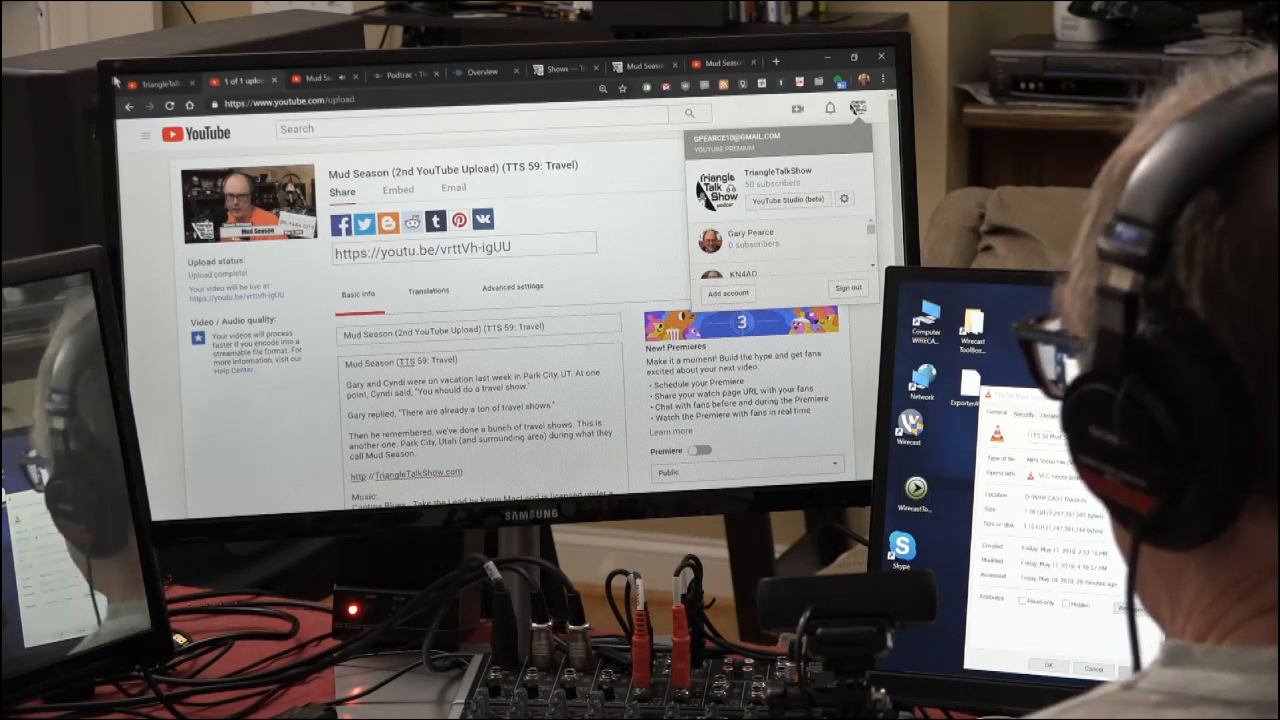
left_click(146, 135)
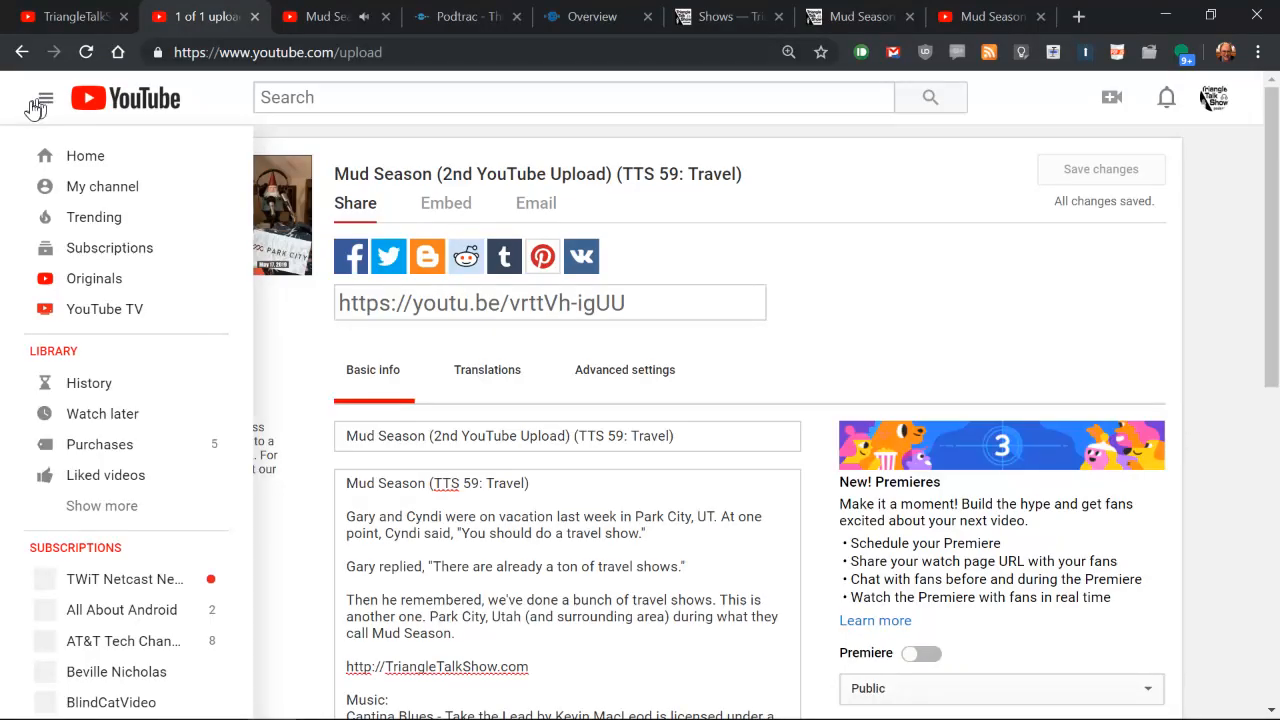
left_click(108, 191)
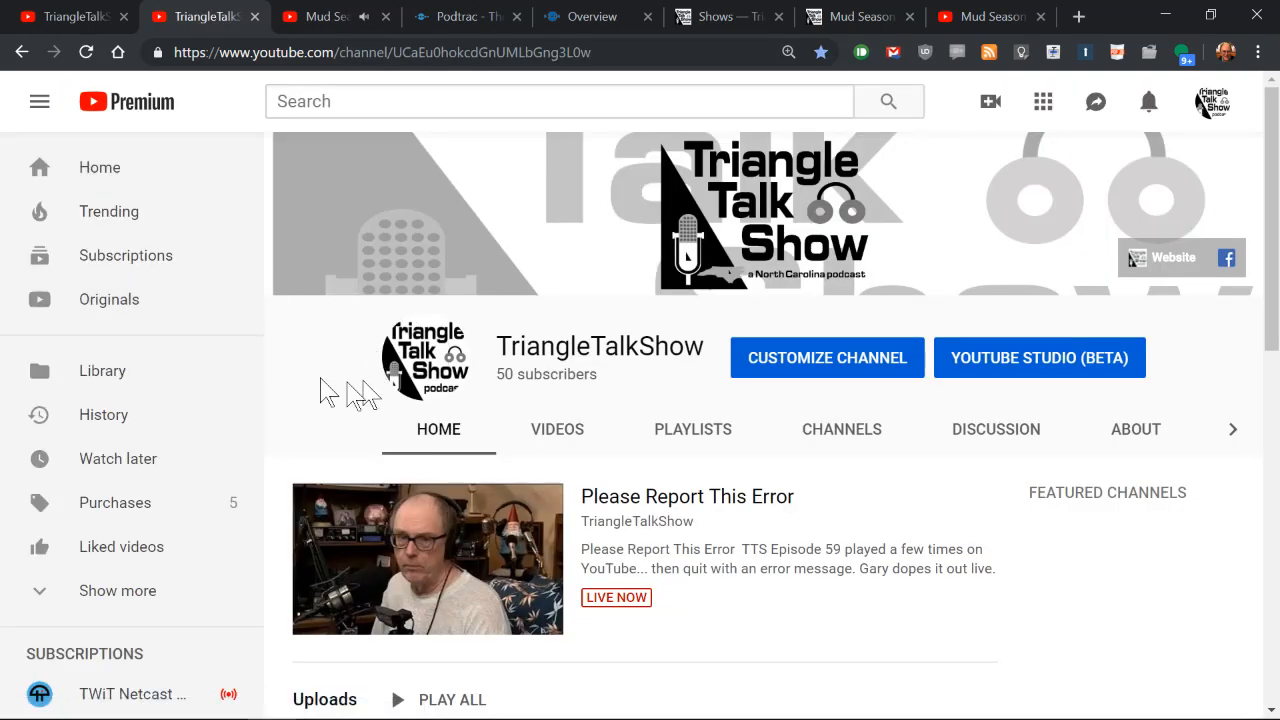
scroll(335, 380, "down", 4)
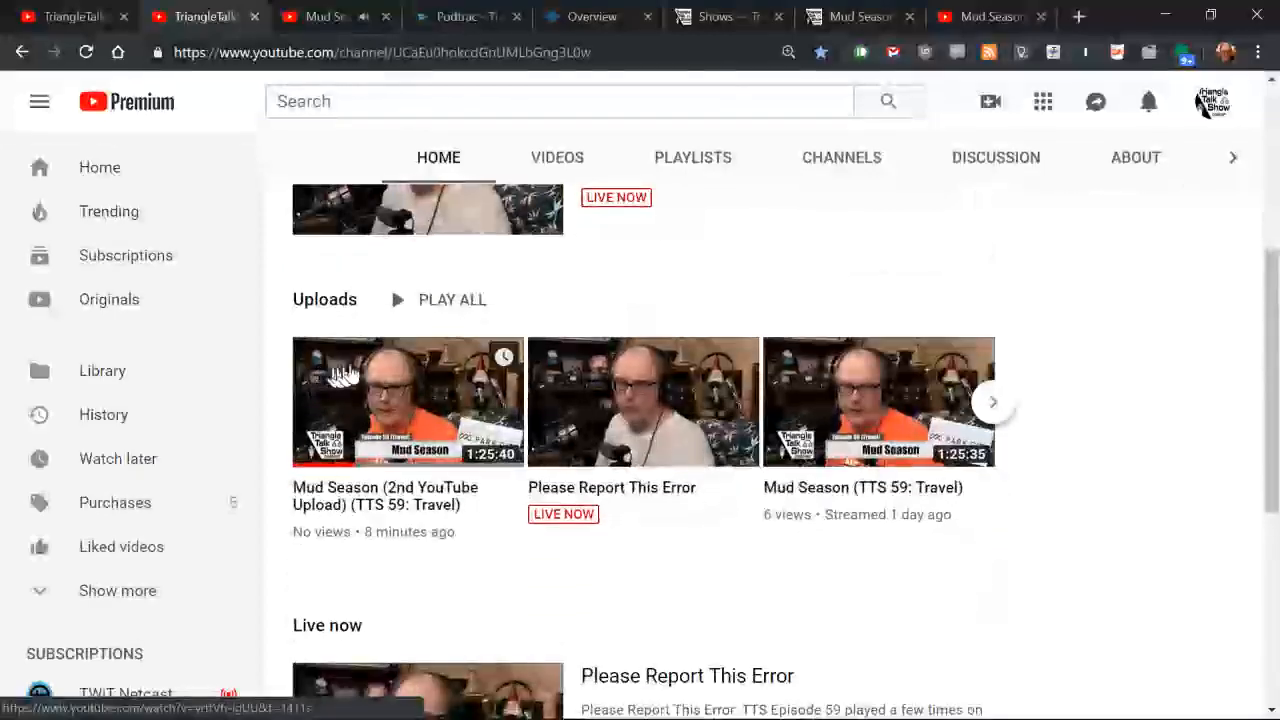
scroll(460, 340, "up", 1)
scroll(445, 350, "down", 1)
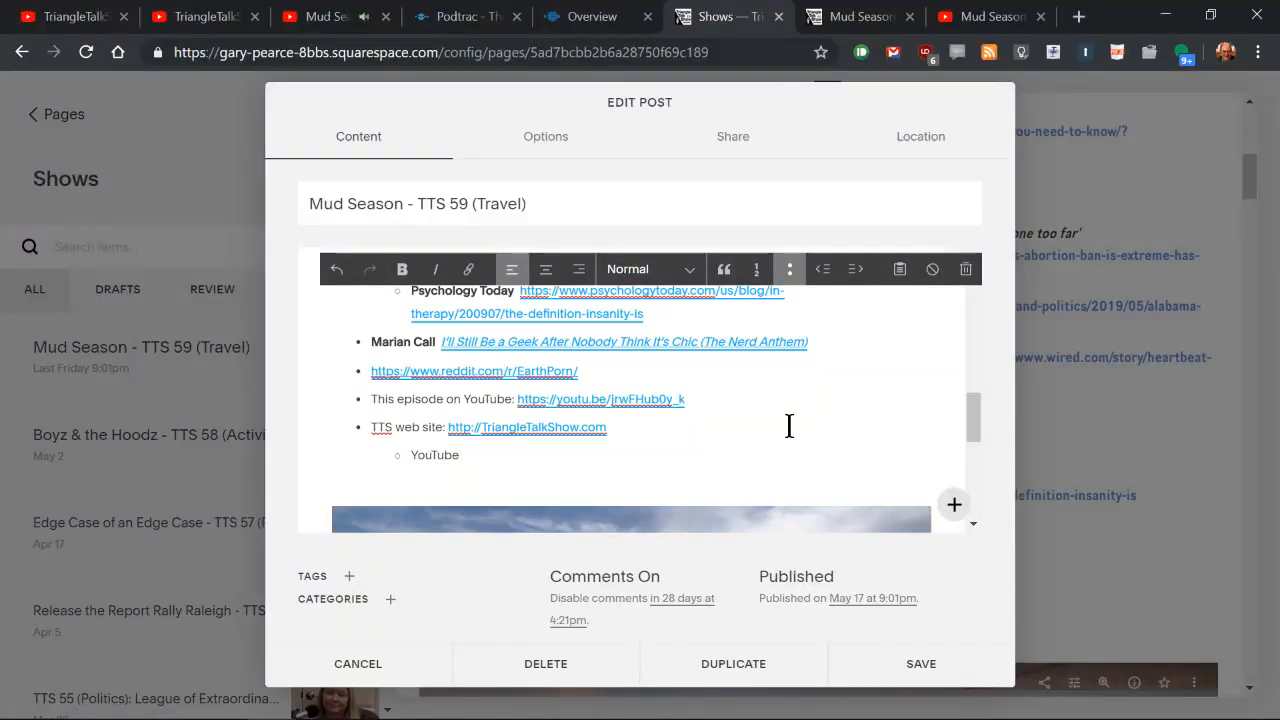
Step: In the Squarespace post's sub-bullet under the TTS web site line, write "YouTube viewers please note: TTS 59"
type("viewers")
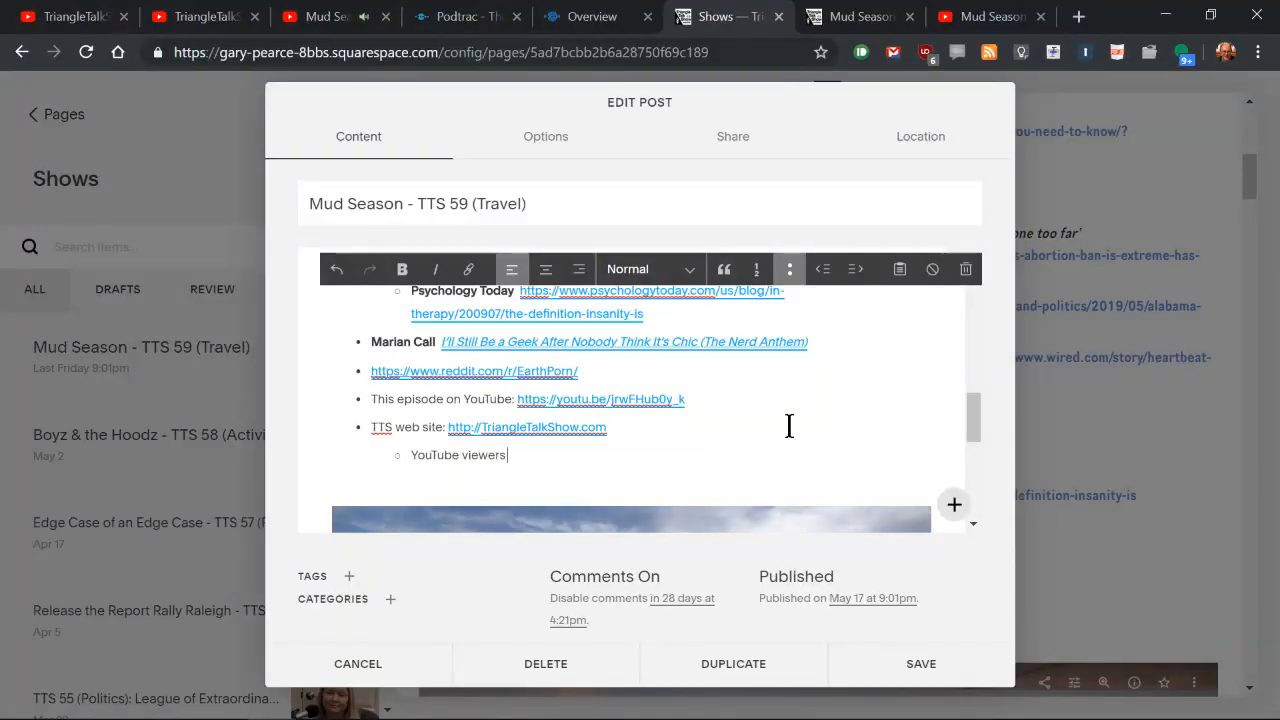
type(" po")
key("BackSpace")
key("BackSpace")
key("BackSpace")
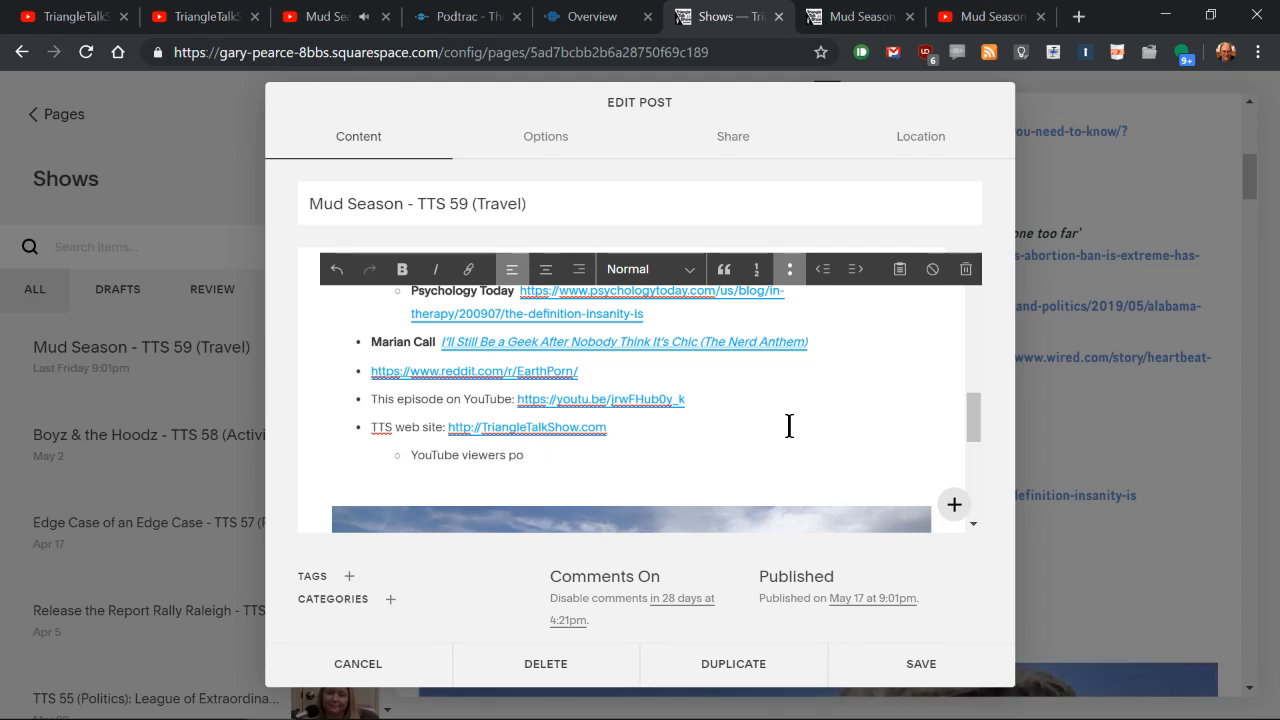
type("leaser")
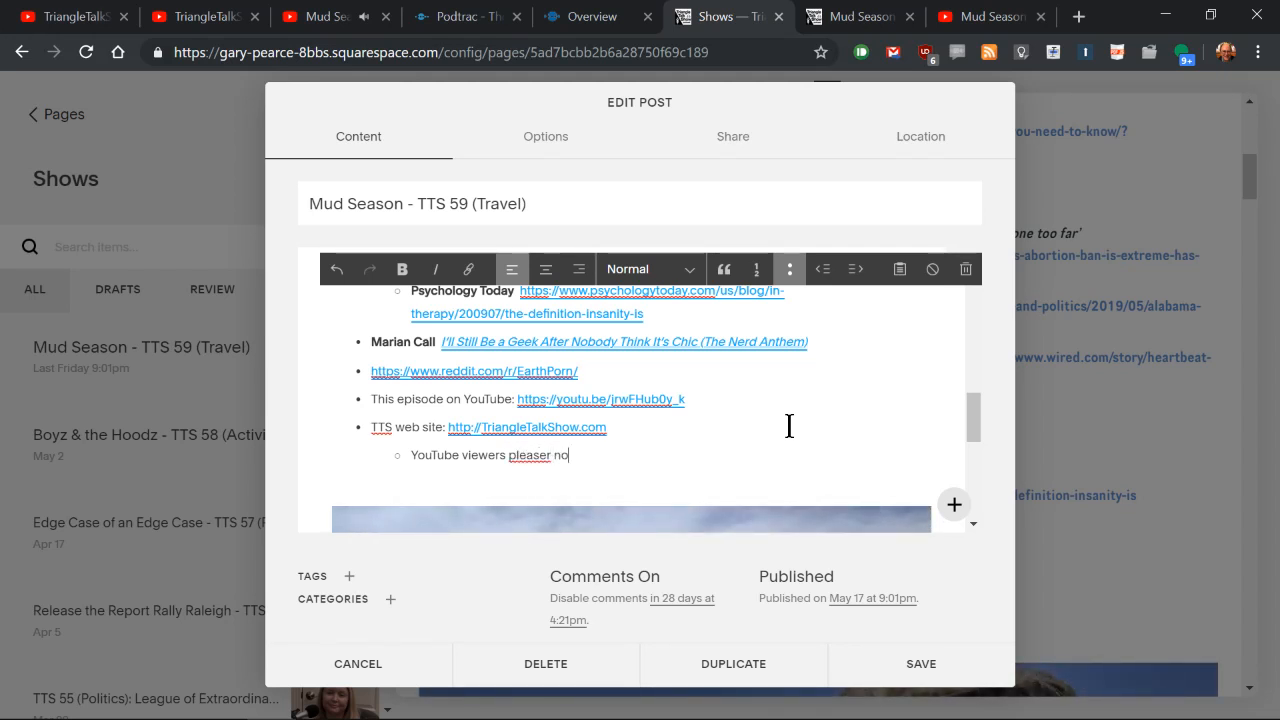
type("no")
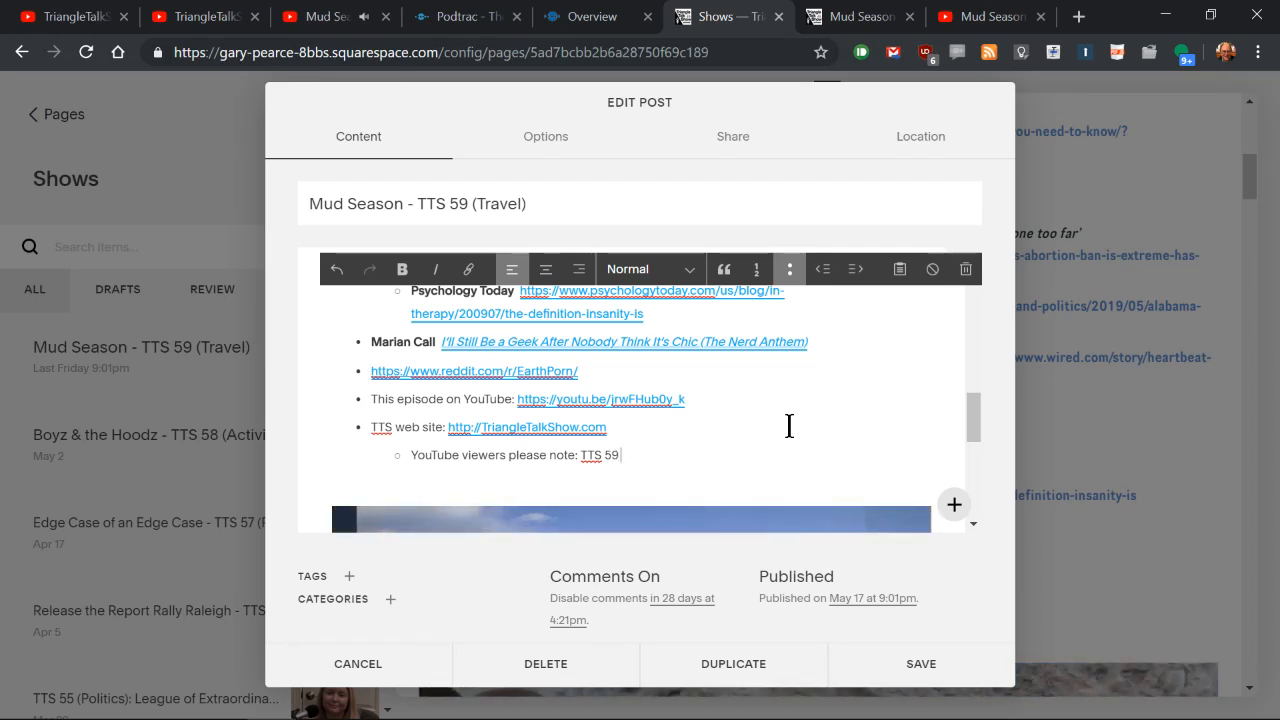
Step: Continue the viewer note with "had a playback problem on Android and Roku (but not on the web)"
type("had a playback problem")
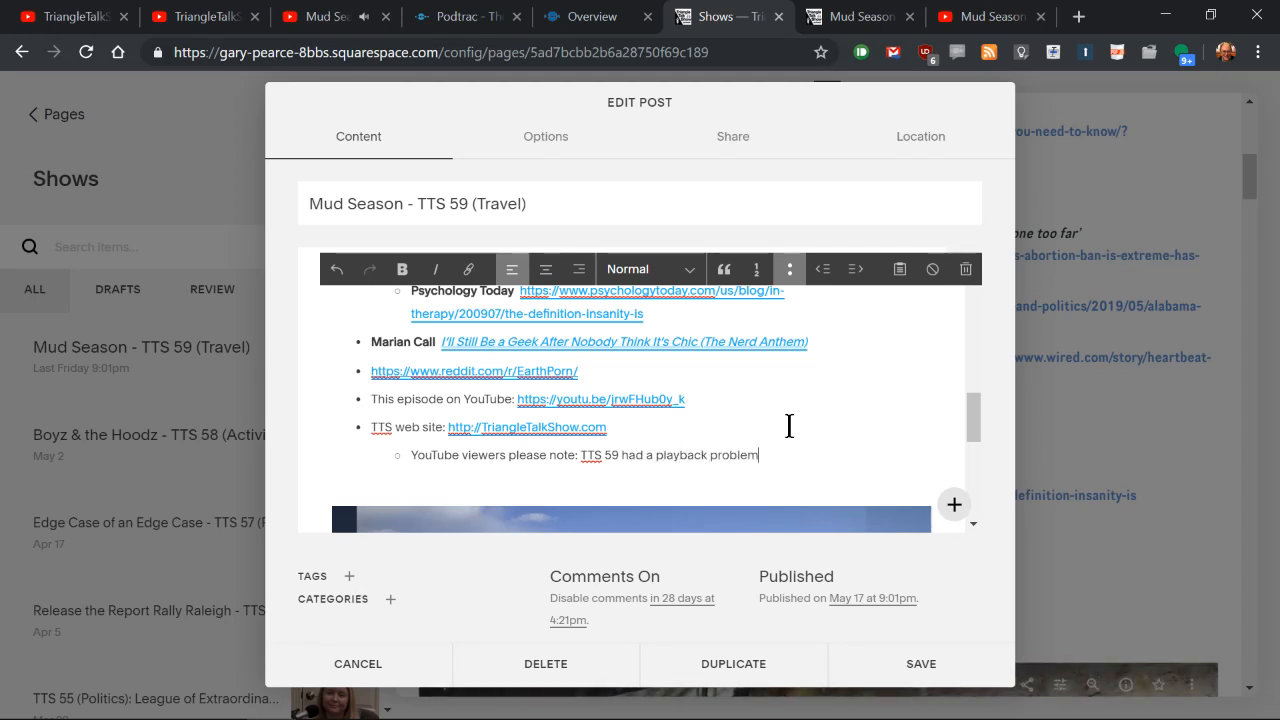
type(" on Android an")
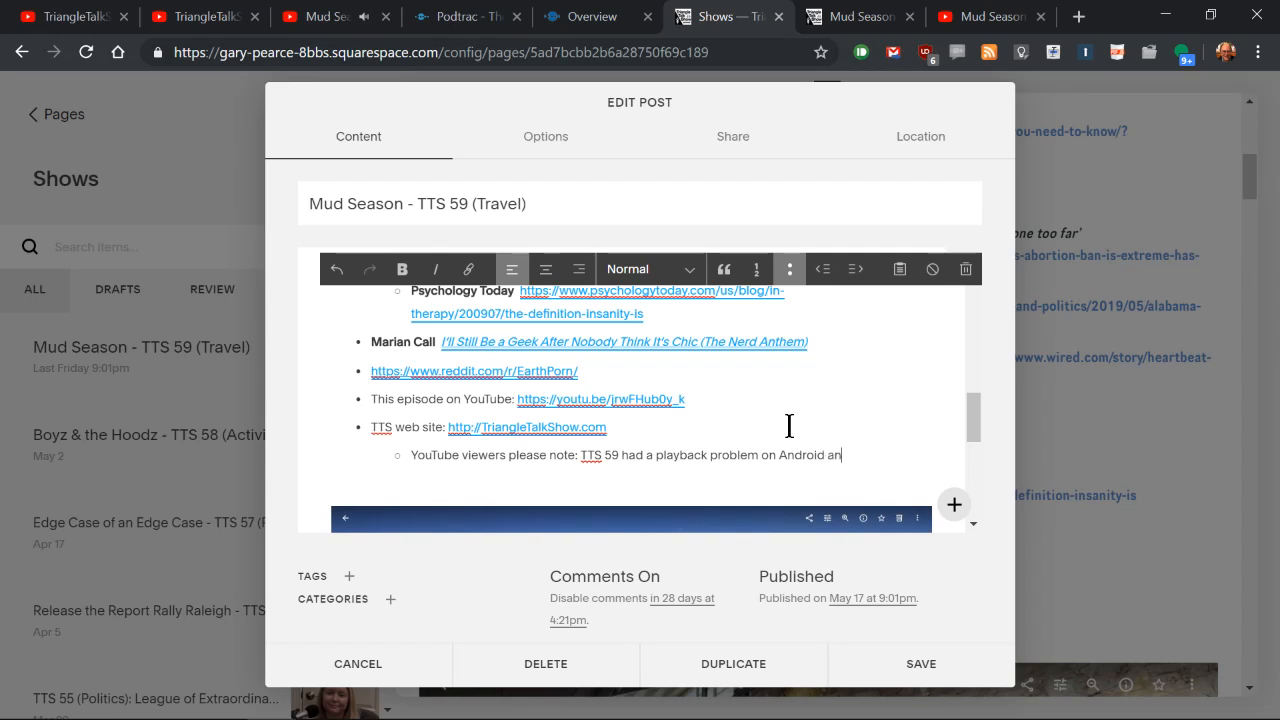
type("d Roku")
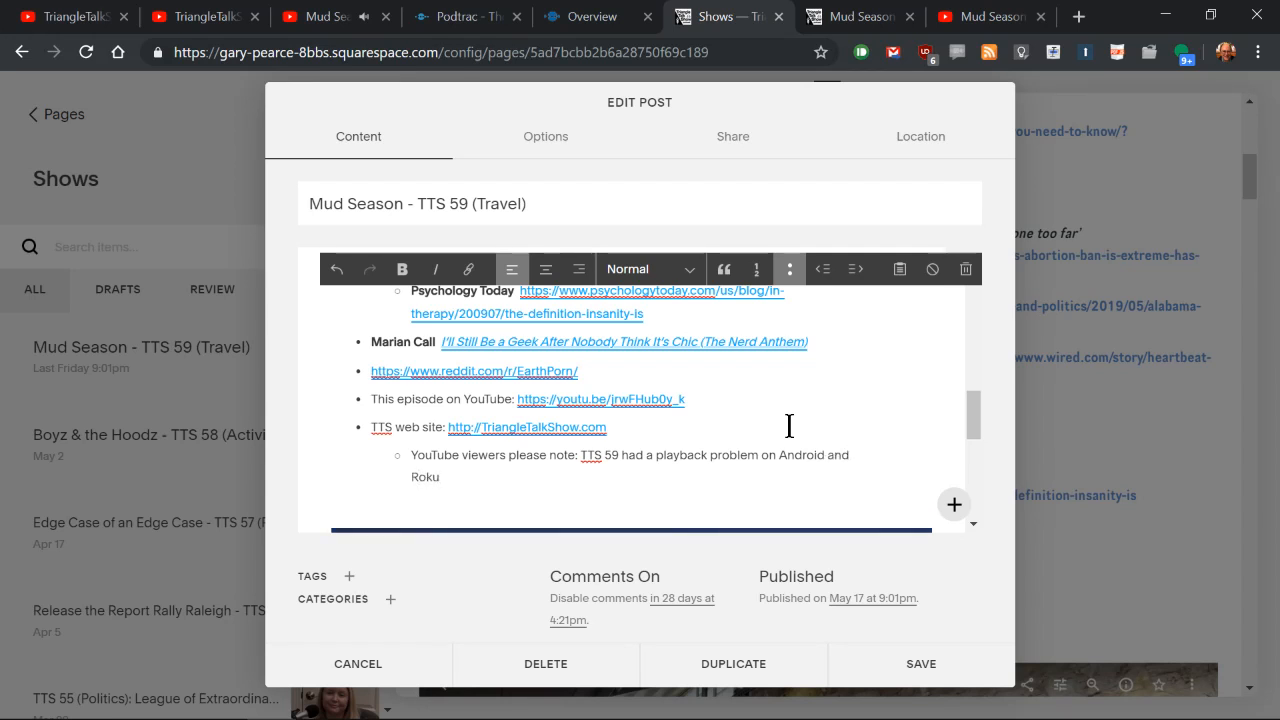
type(" (but")
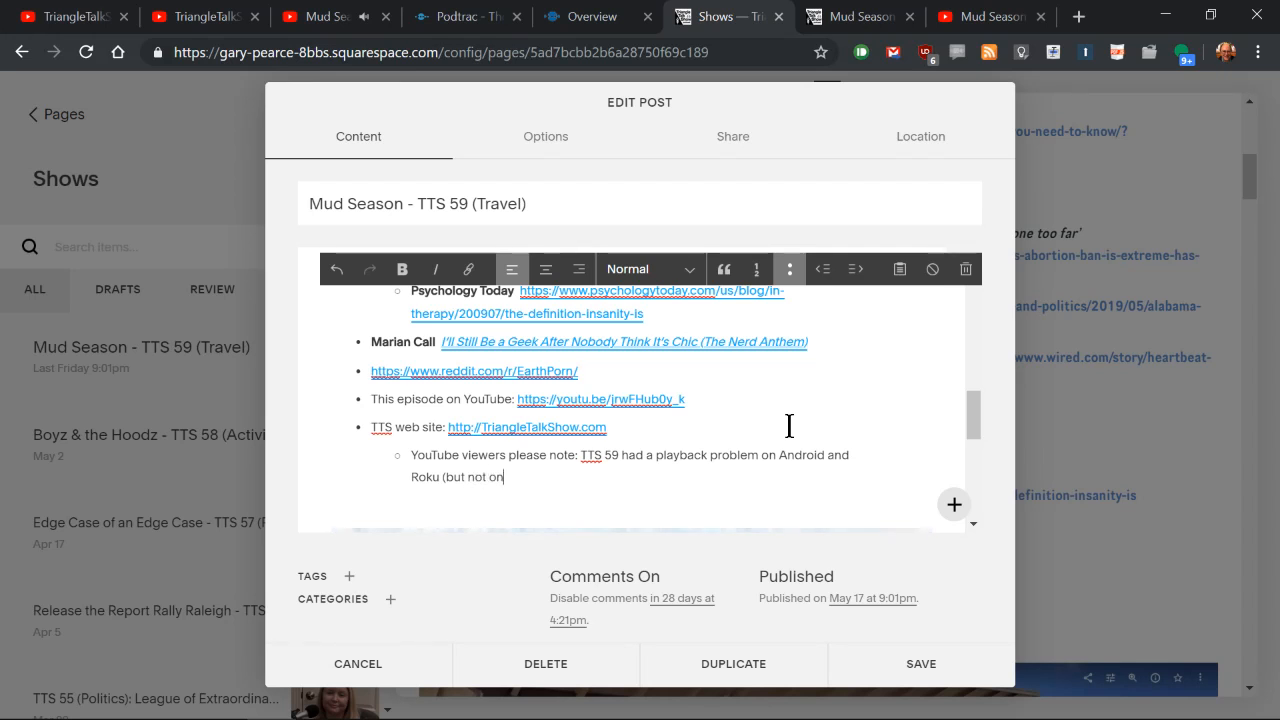
type("not on the")
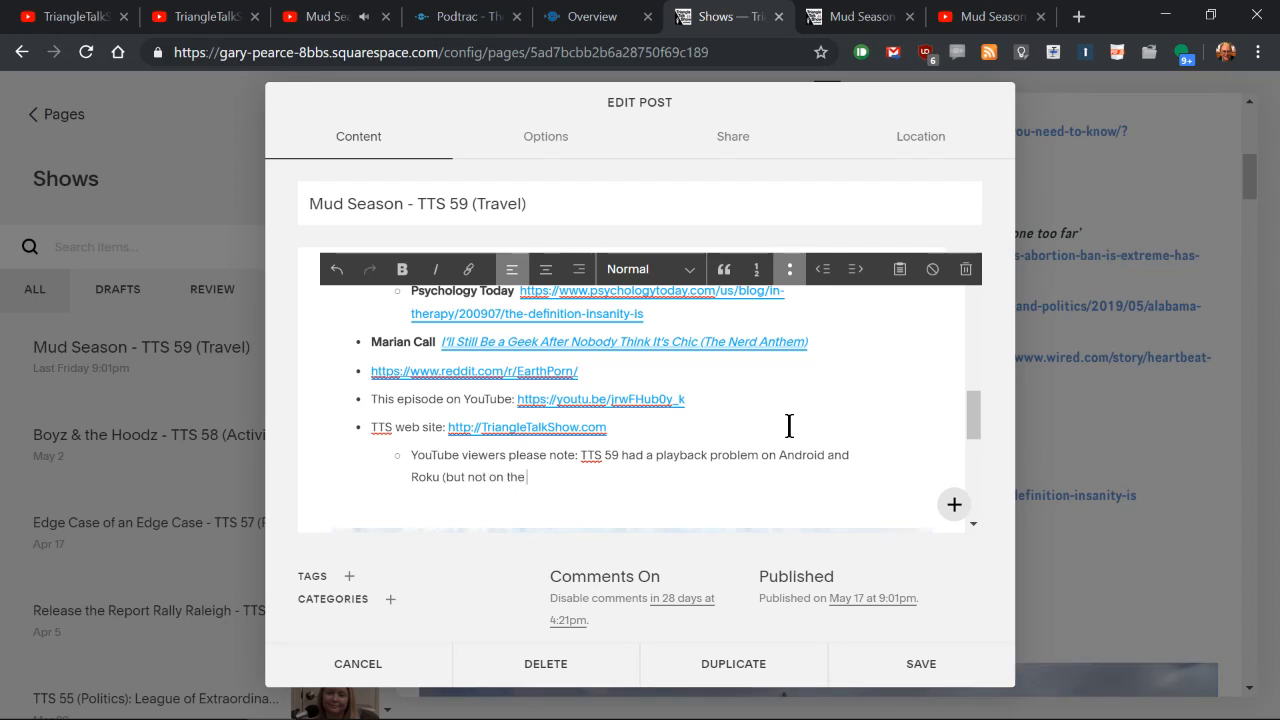
type(" web). So I up")
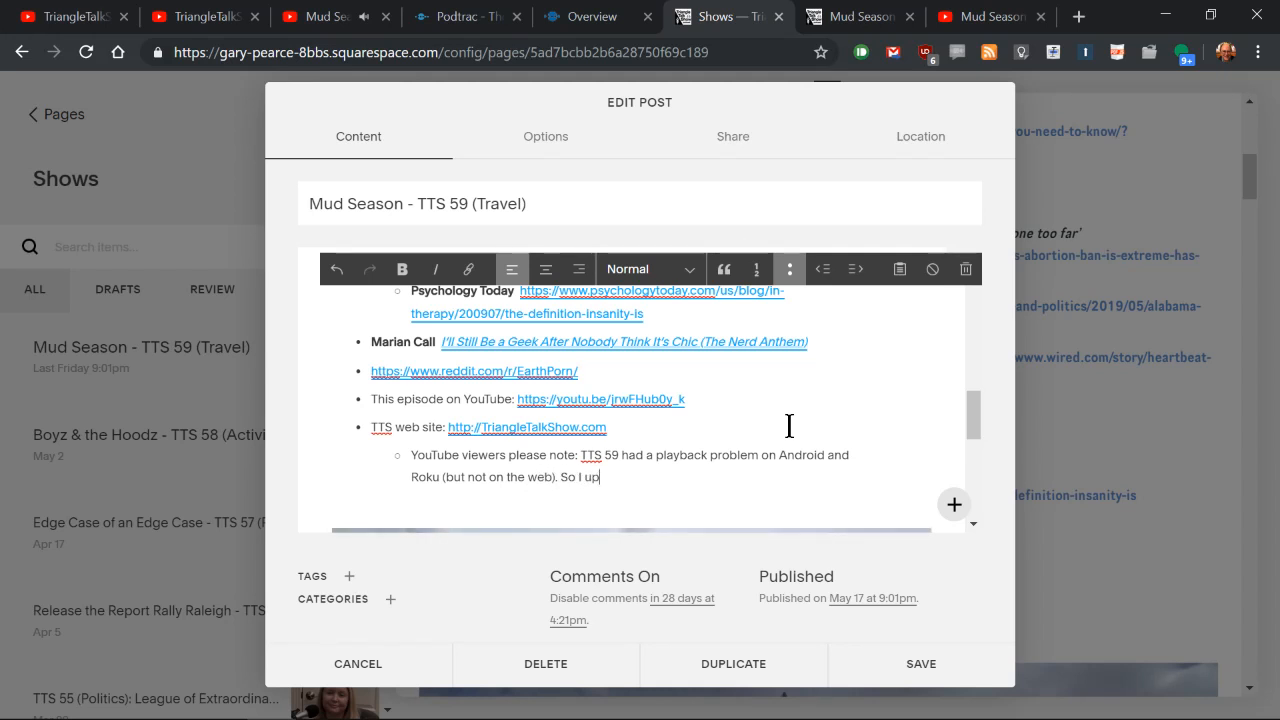
type("loaded anot")
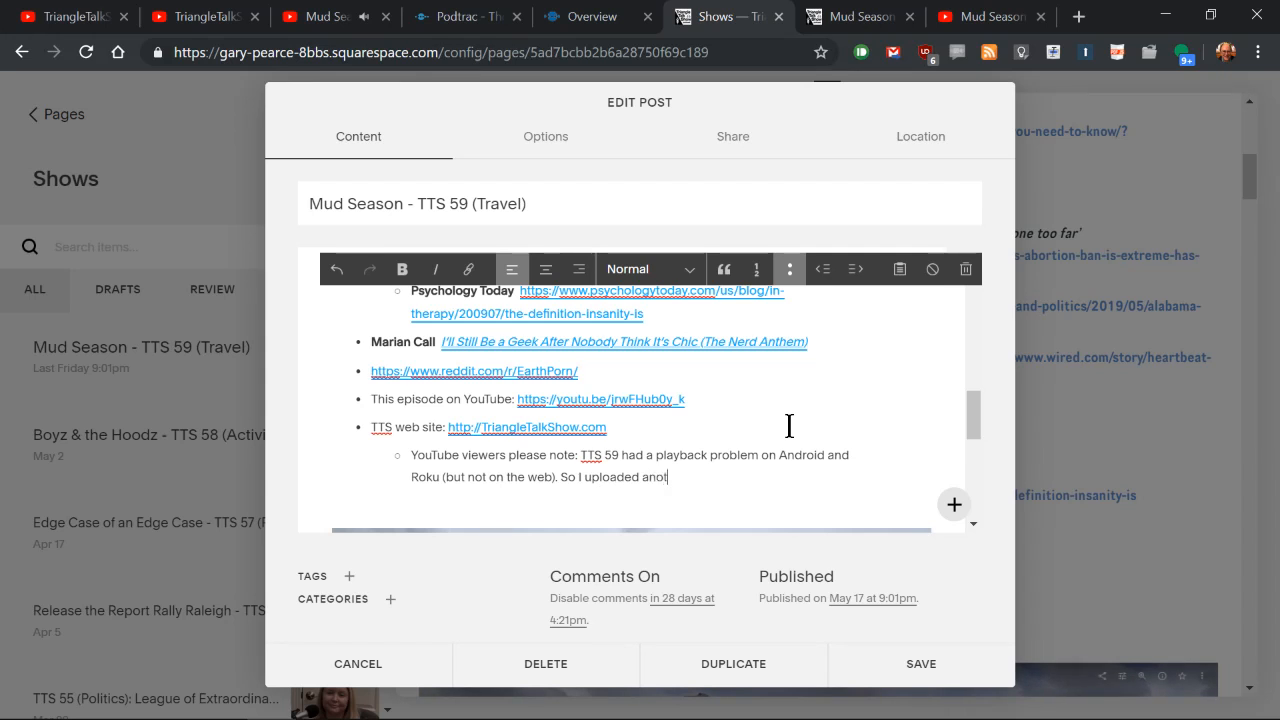
type("her version")
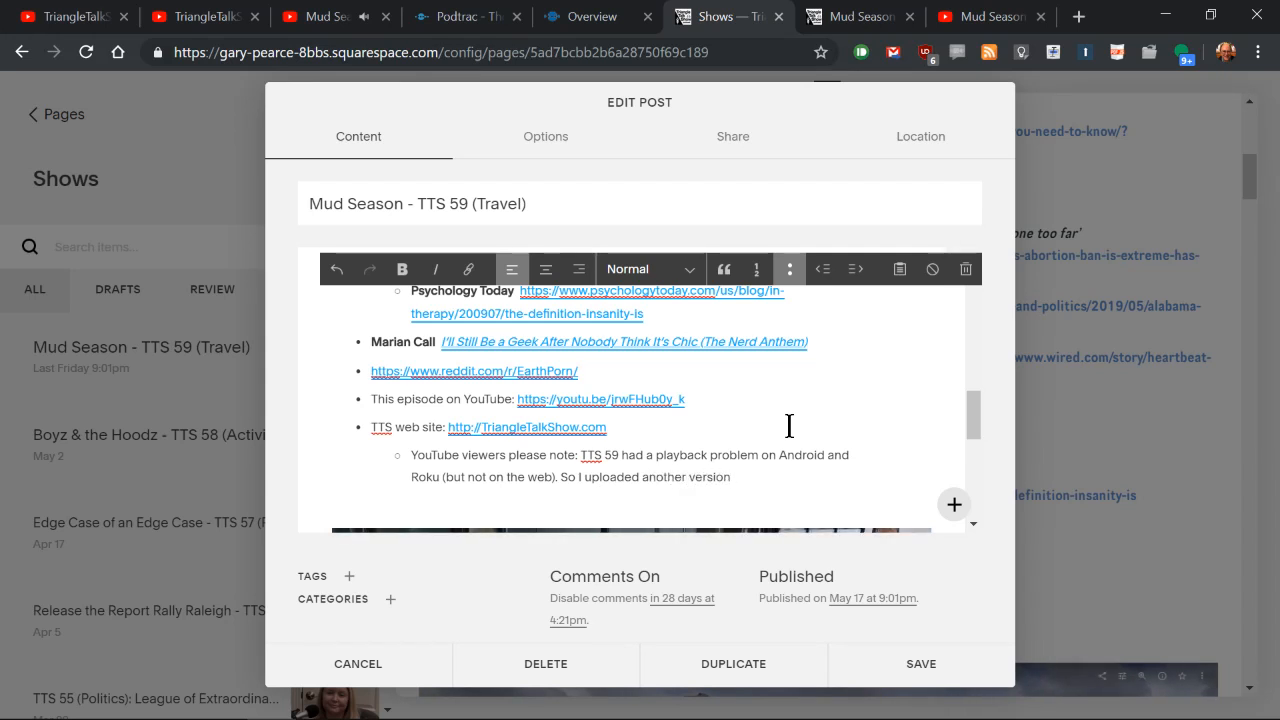
type(" to play")
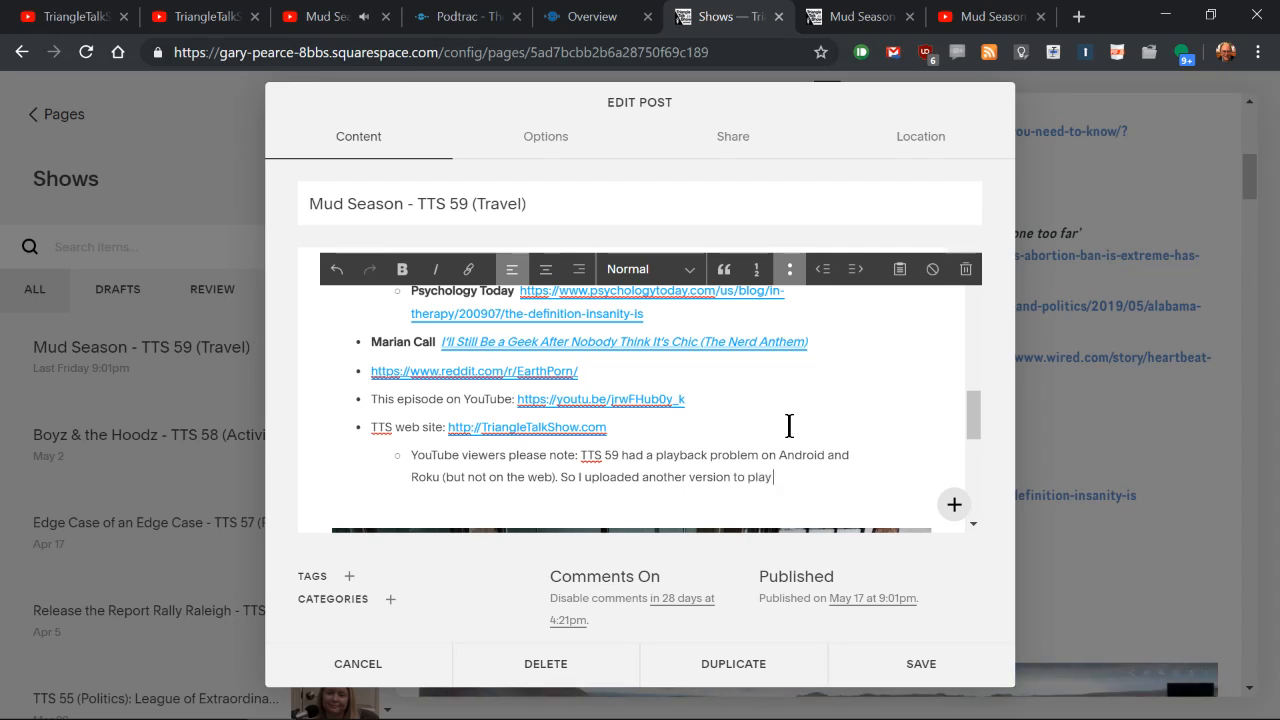
type(" bakc")
Step: Add the sentence "So I uploaded another version to play back on those devices." to the viewer note
key("BackSpace")
key("BackSpace")
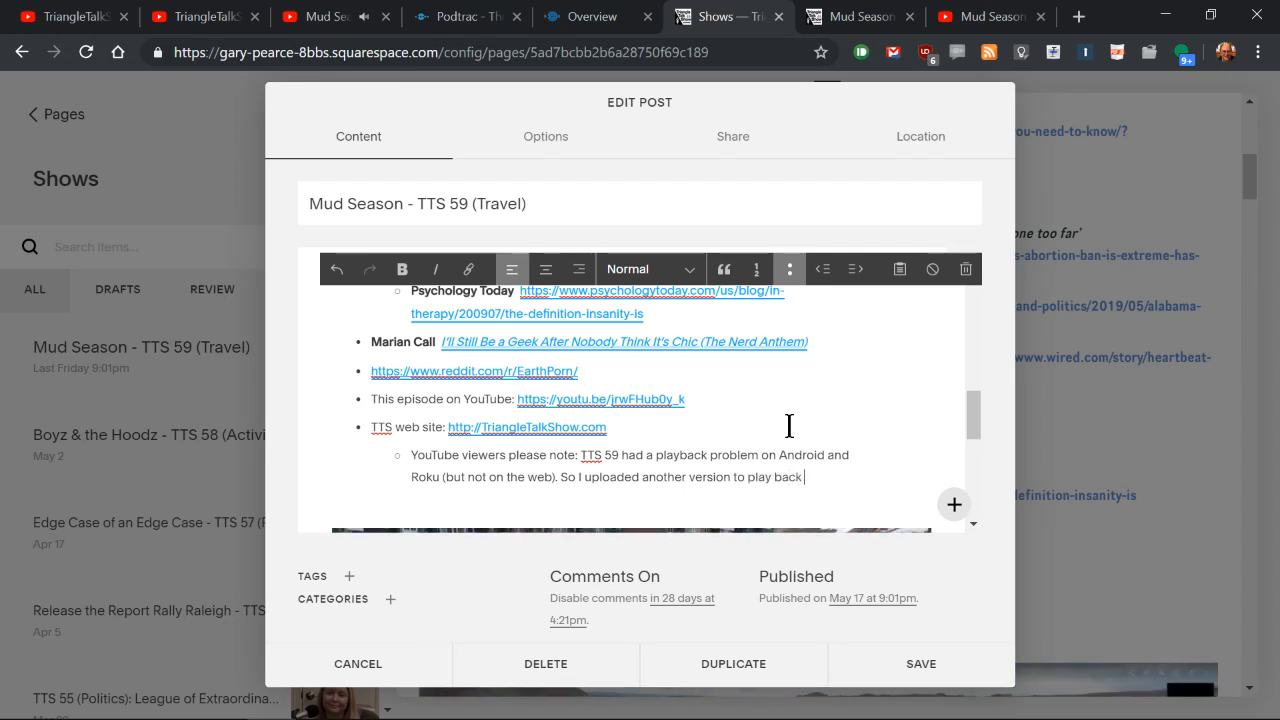
type("ck on those de")
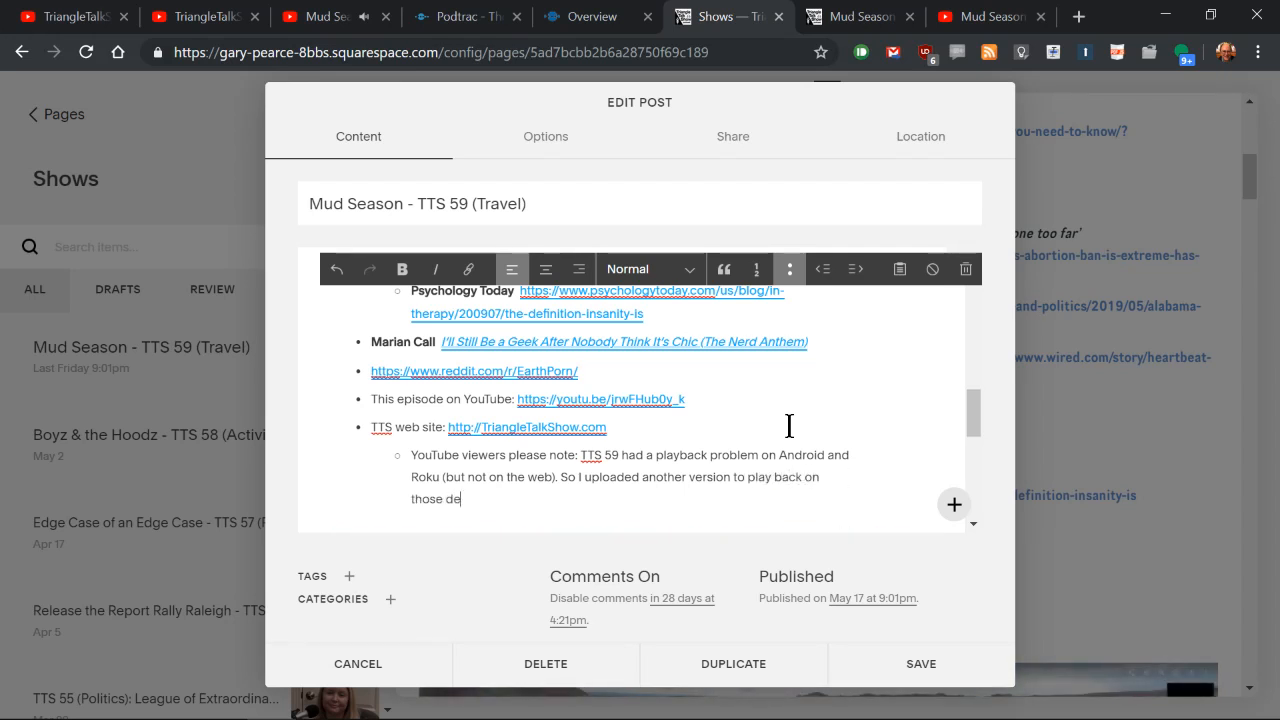
type("vices. Sorry")
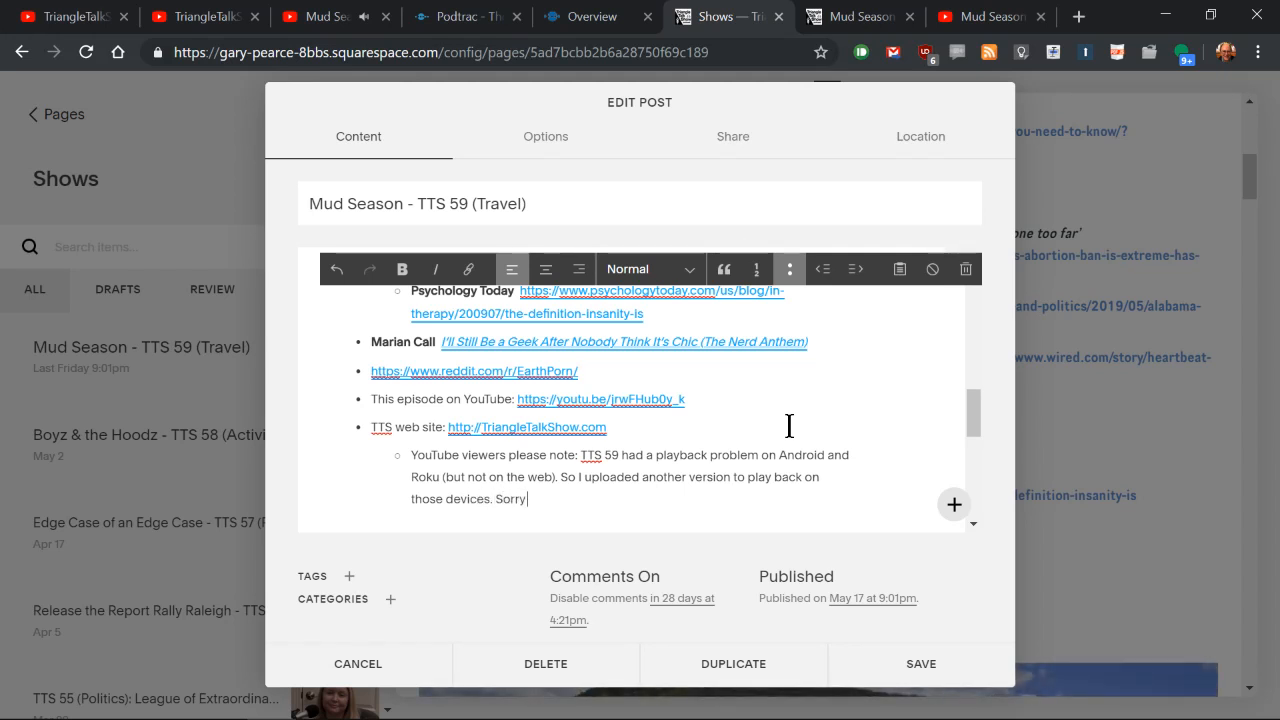
type(" for the confustion.")
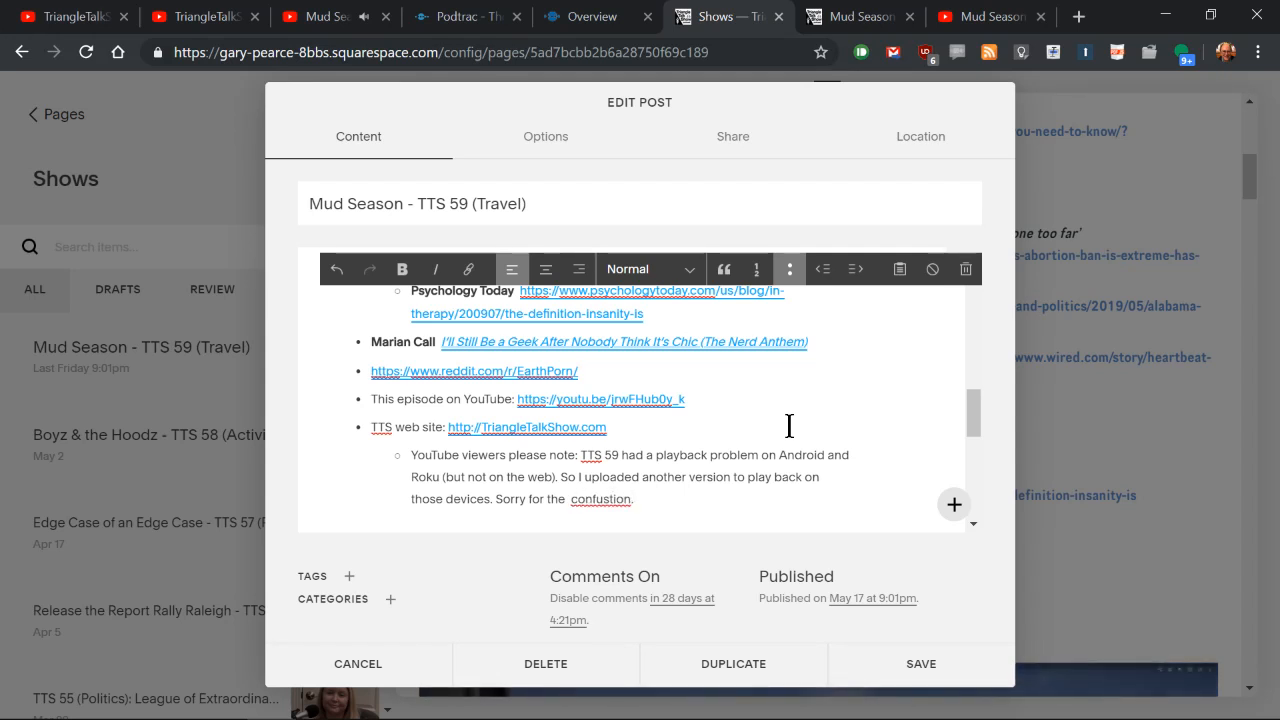
Step: End the viewer note with "Sorry for the confusion." and save the post
key("BackSpace")
key("BackSpace")
type("on")
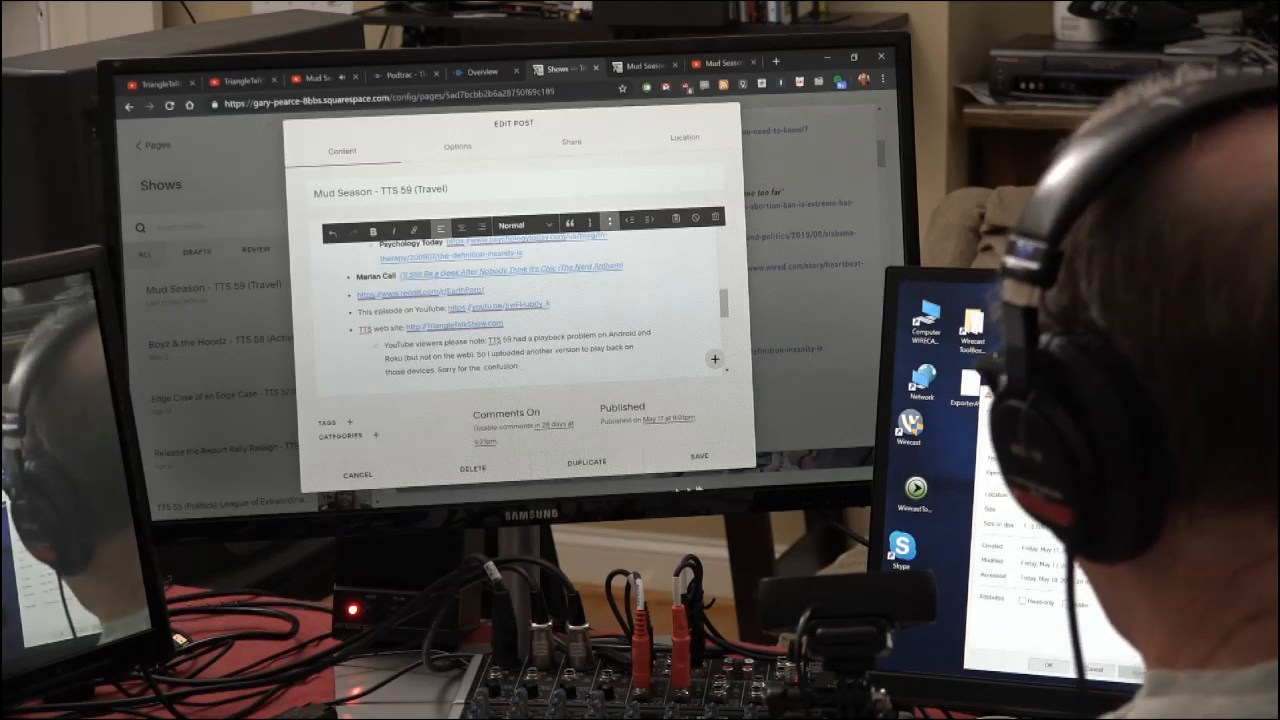
left_click(699, 462)
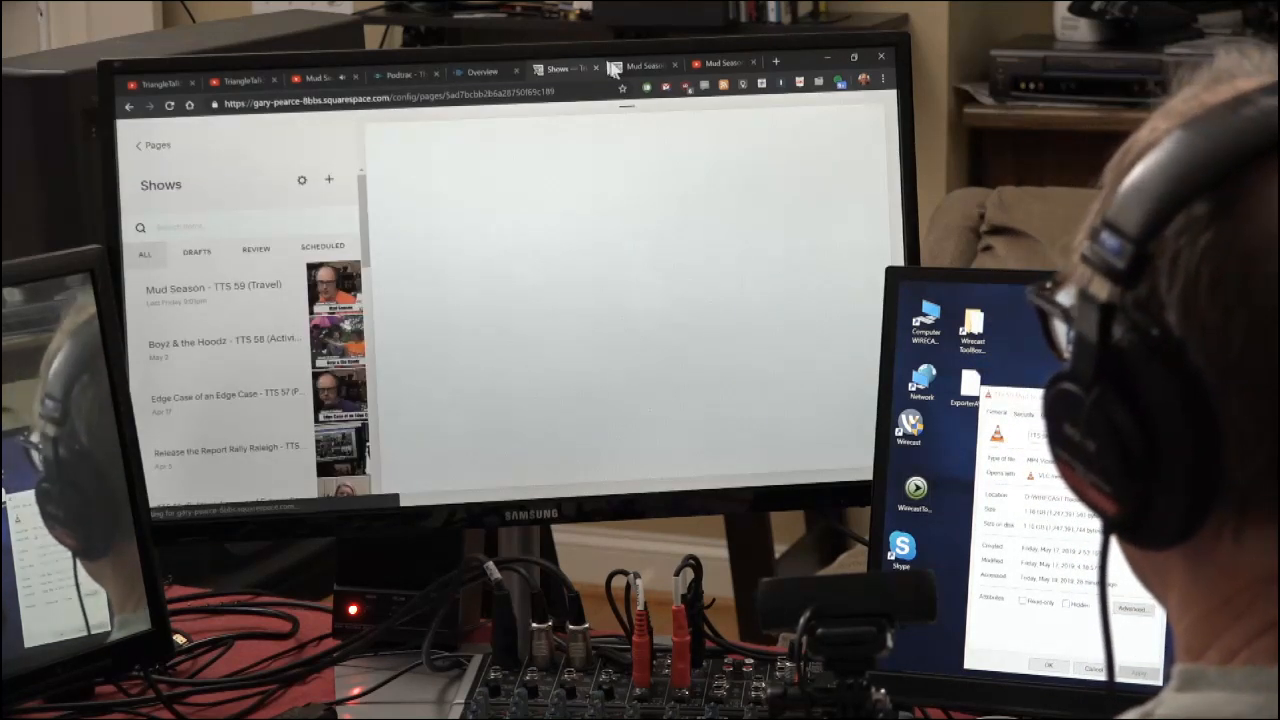
Step: Reload the live Mud Season post on the Triangle Talk Show site and check the YouTube viewer note beneath the links
left_click(625, 66)
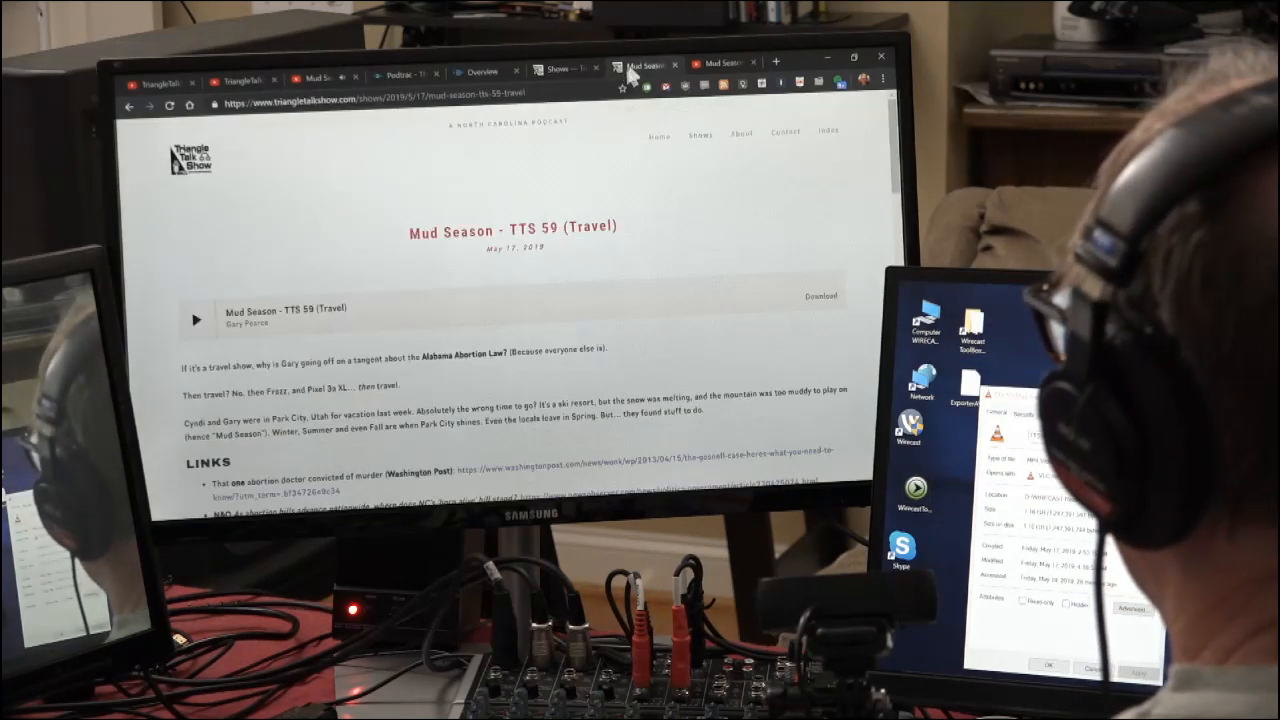
left_click(170, 106)
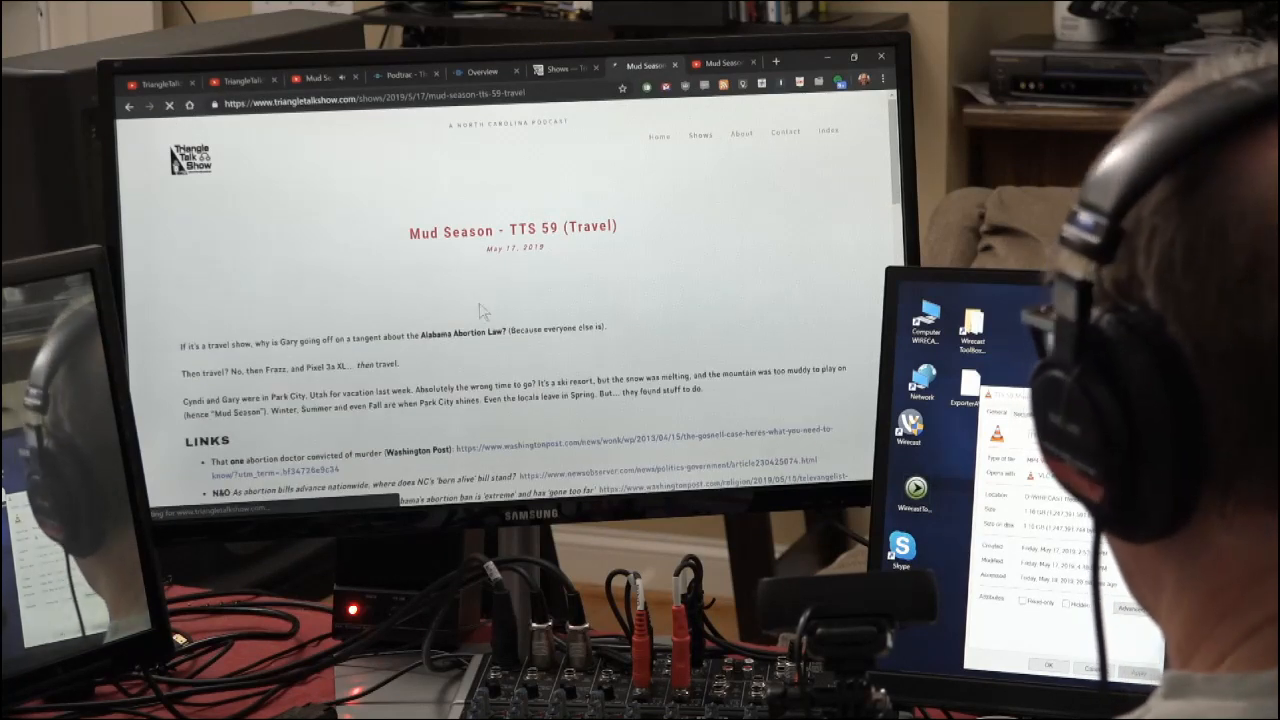
scroll(485, 318, "down", 10)
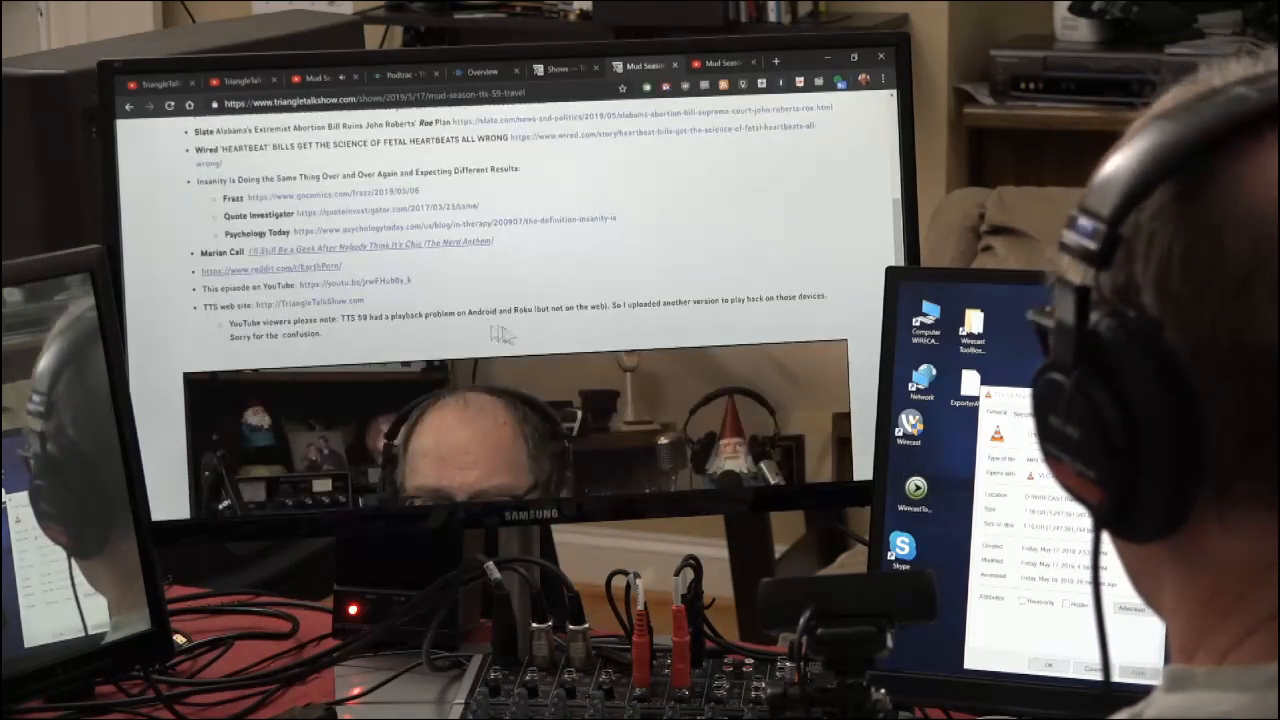